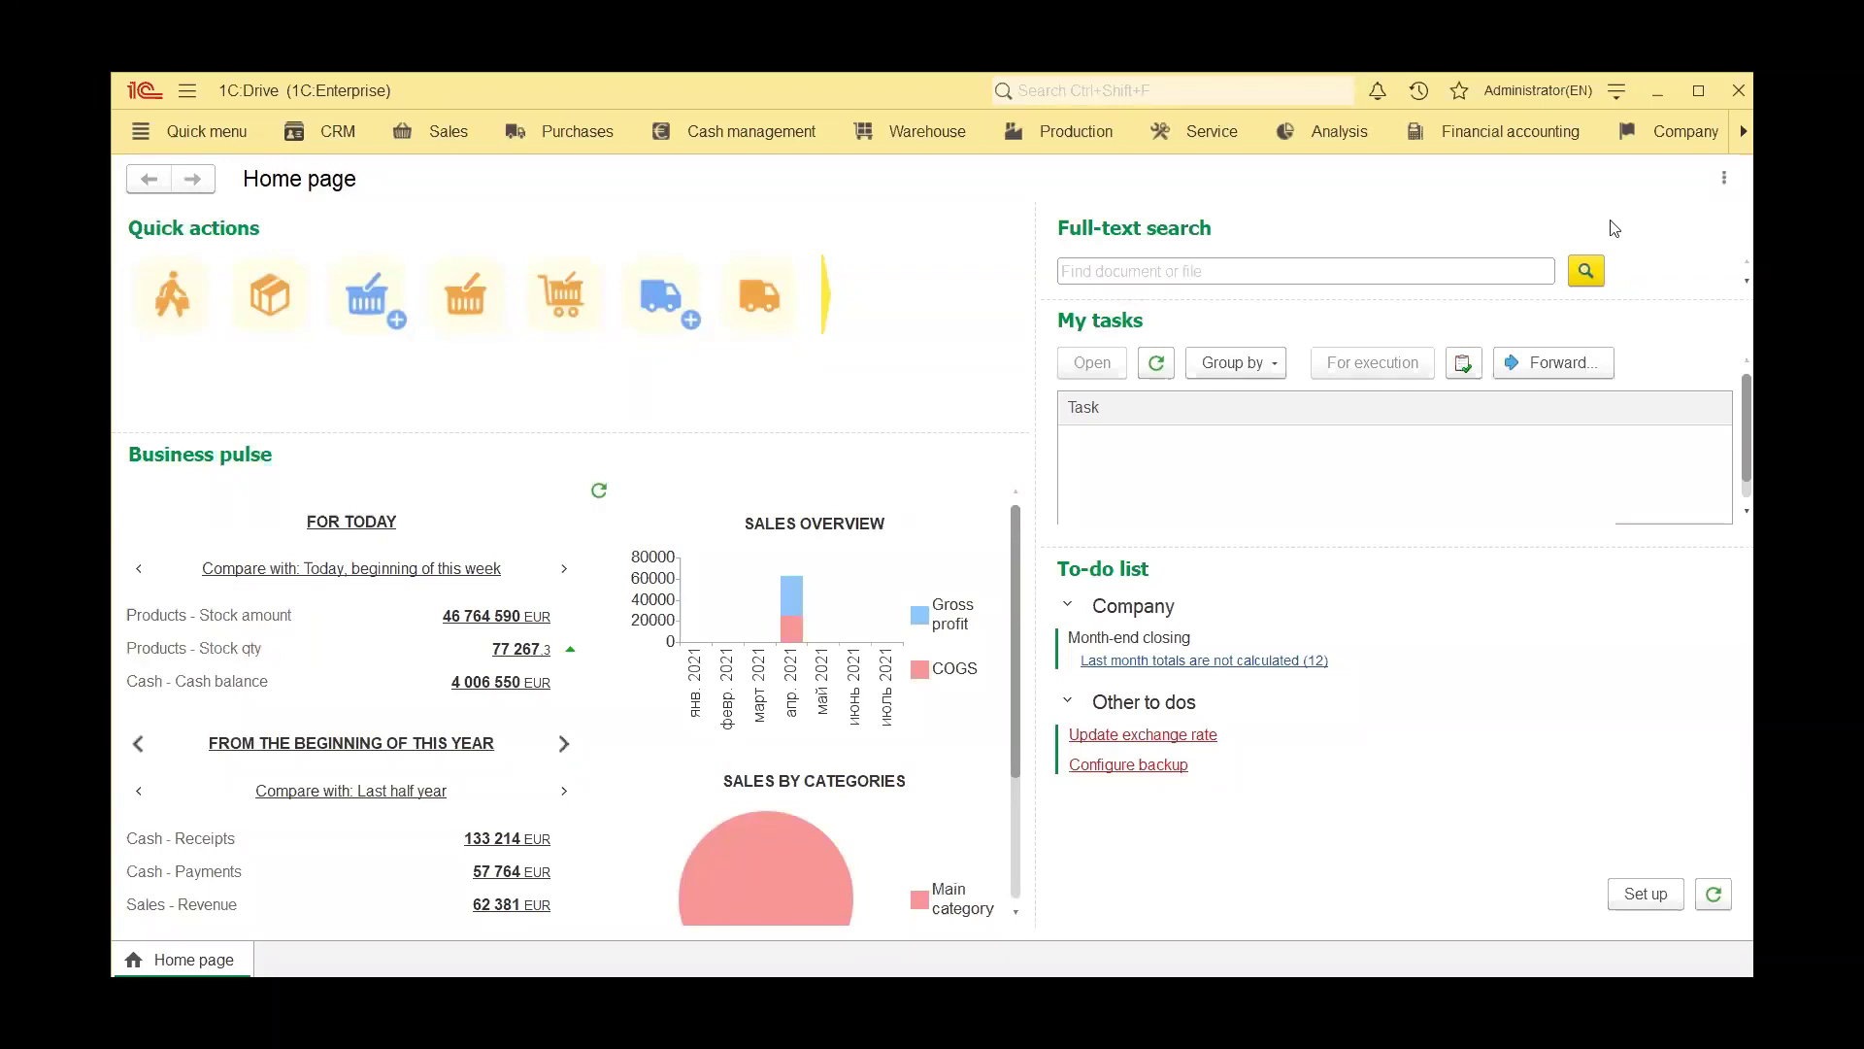
# Step: Enable data exchange with websites in the Integration accounting settings
pyautogui.click(1743, 131)
pyautogui.click(1709, 132)
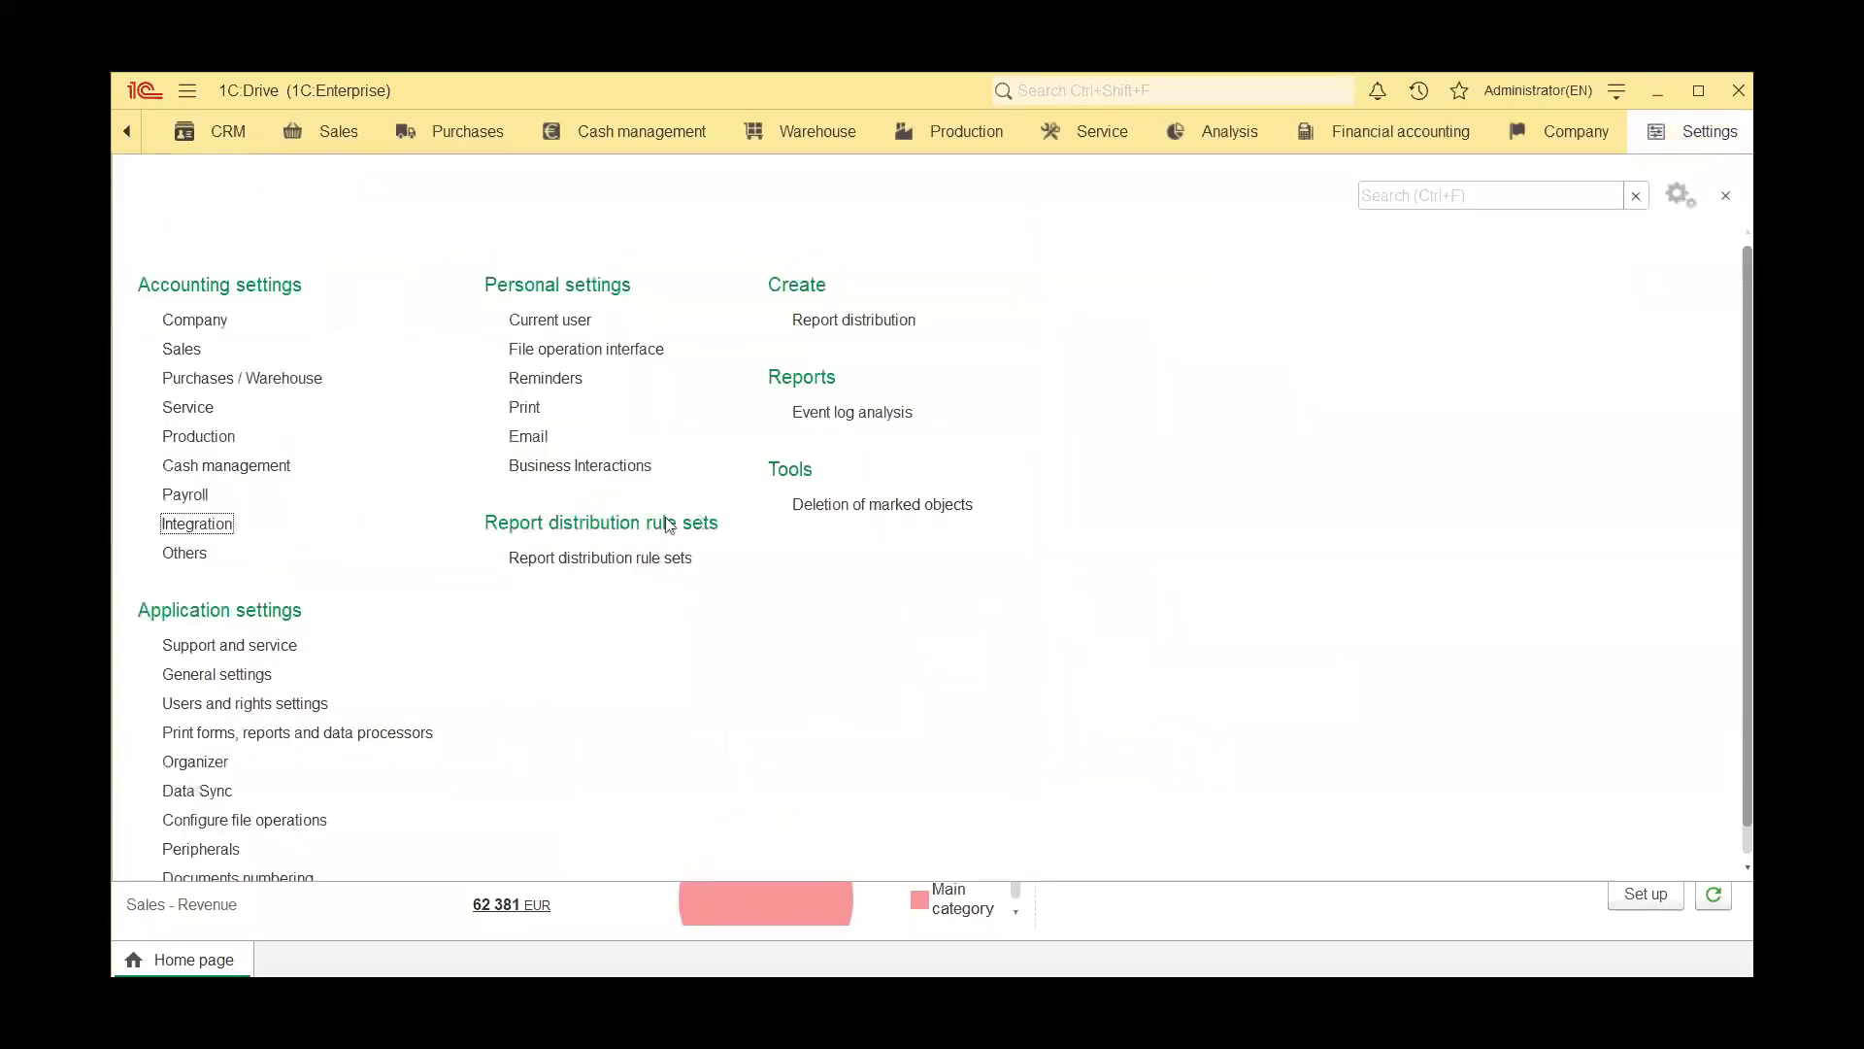
pyautogui.click(198, 524)
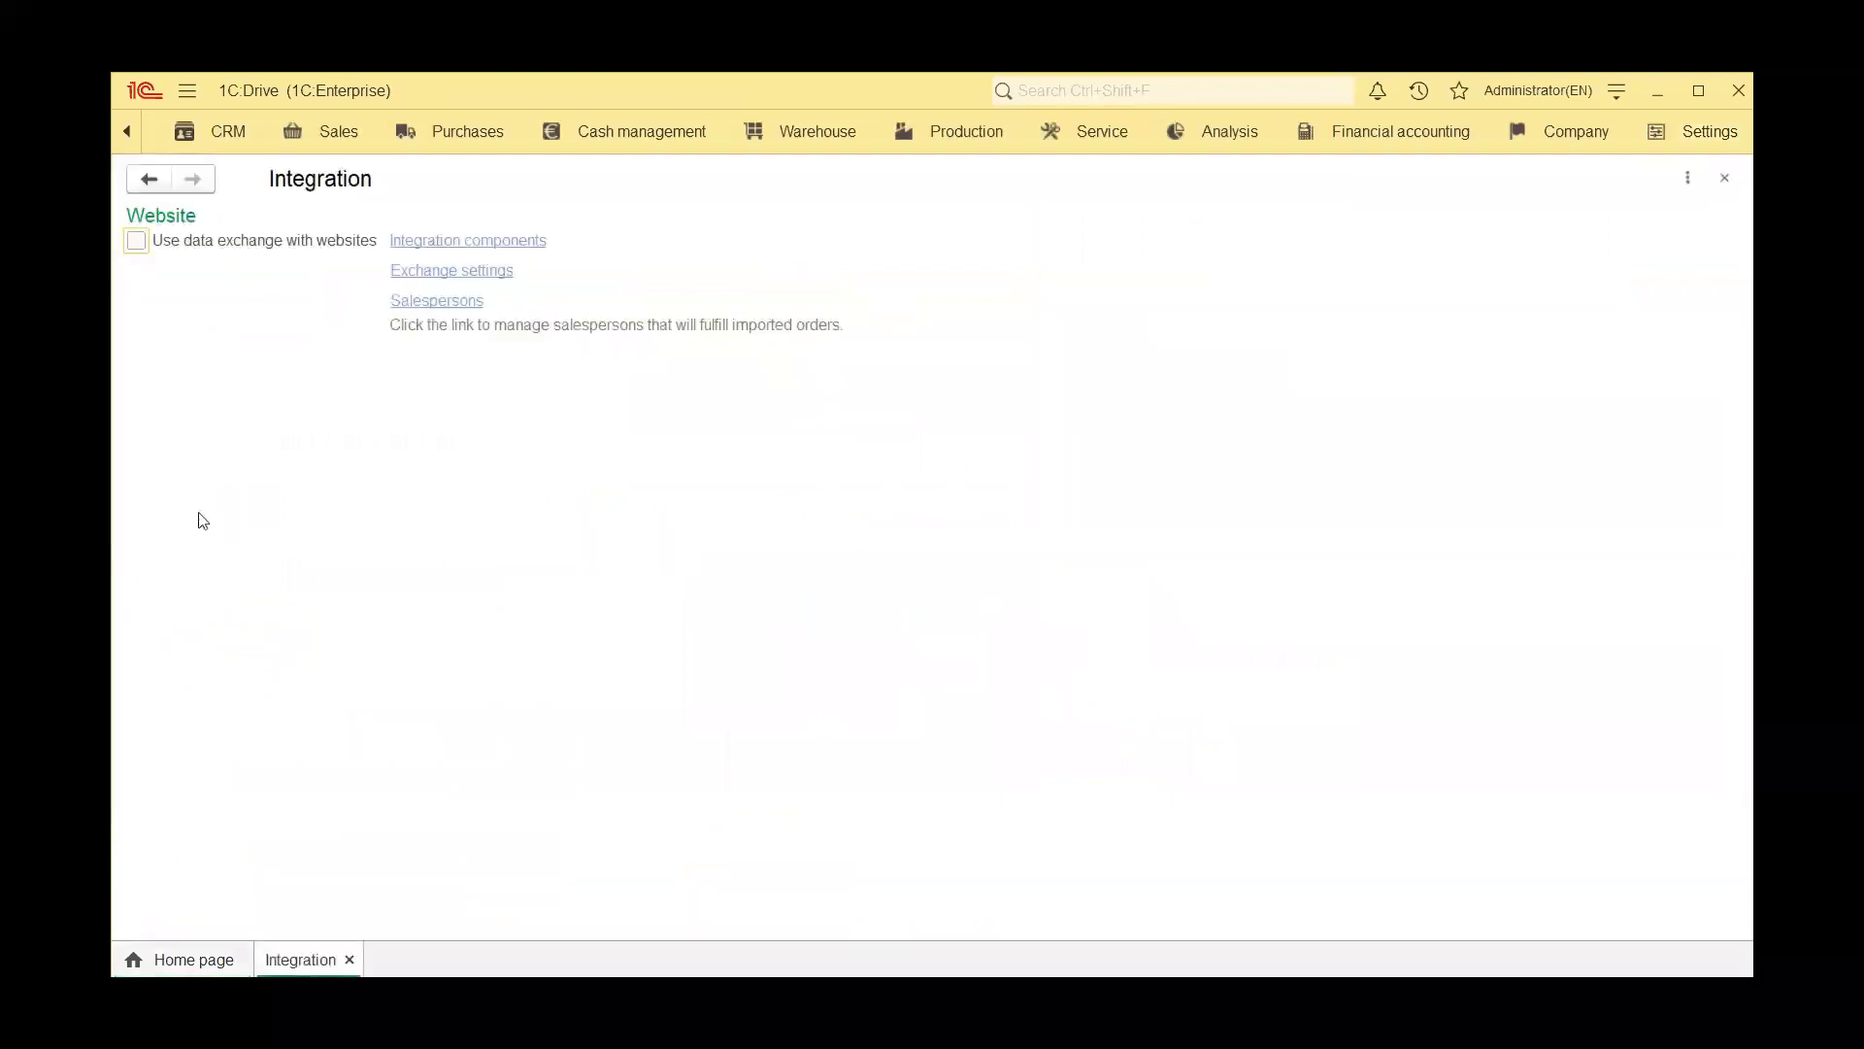
pyautogui.click(137, 241)
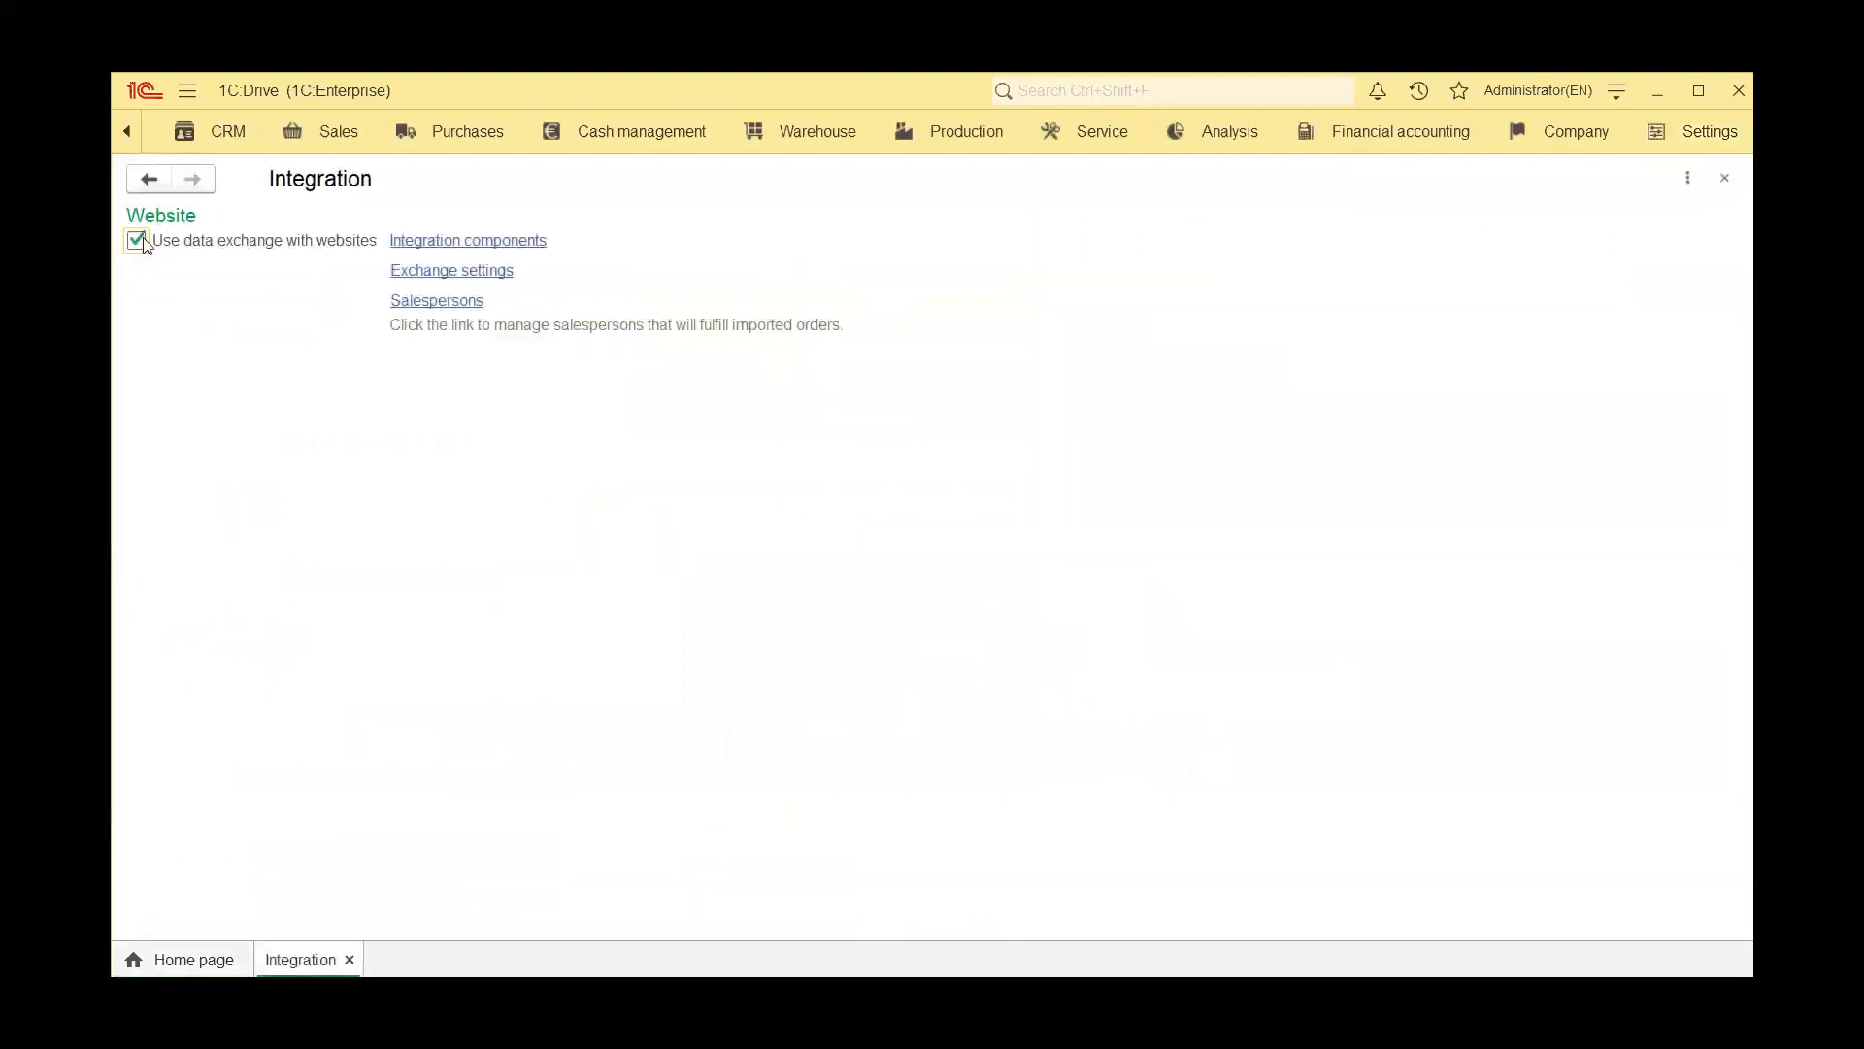
# Step: Create a Magento integration component from the external data processor file Magento.epf in the 1_3_11_4 AddFiles folder and save it
pyautogui.click(425, 243)
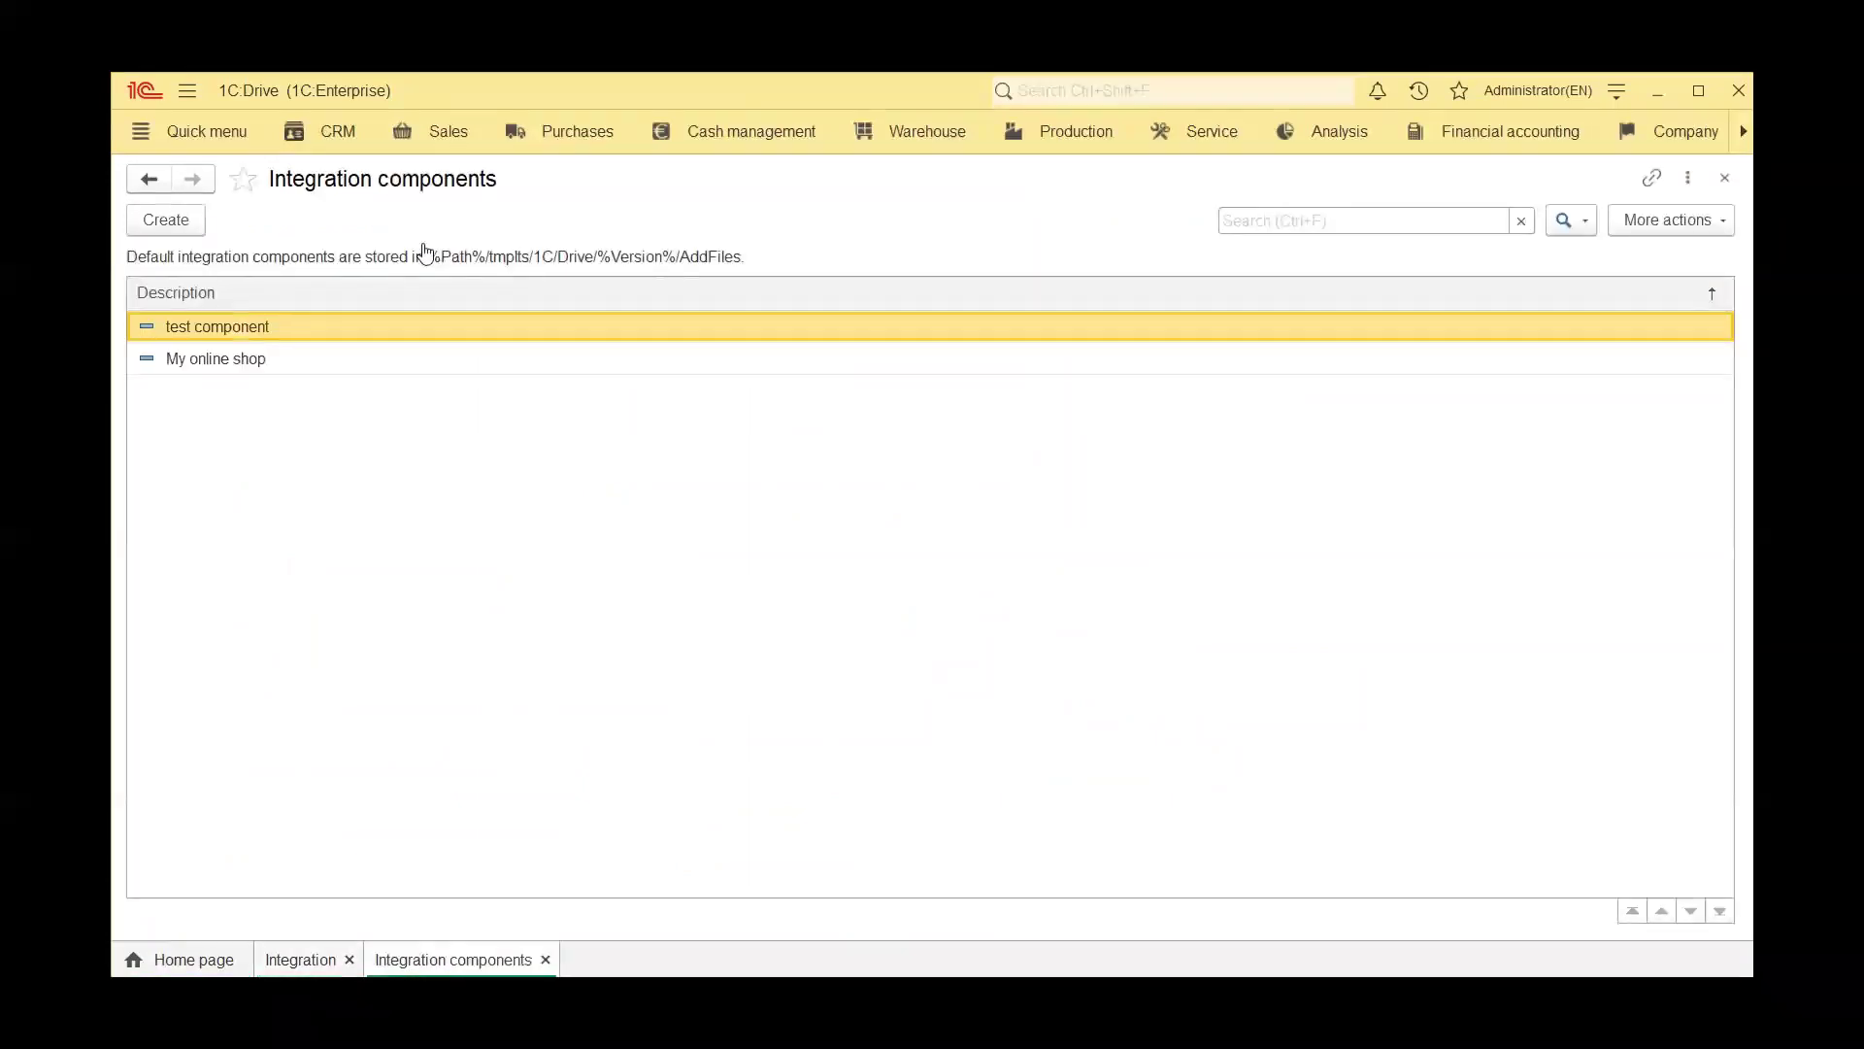
pyautogui.click(190, 226)
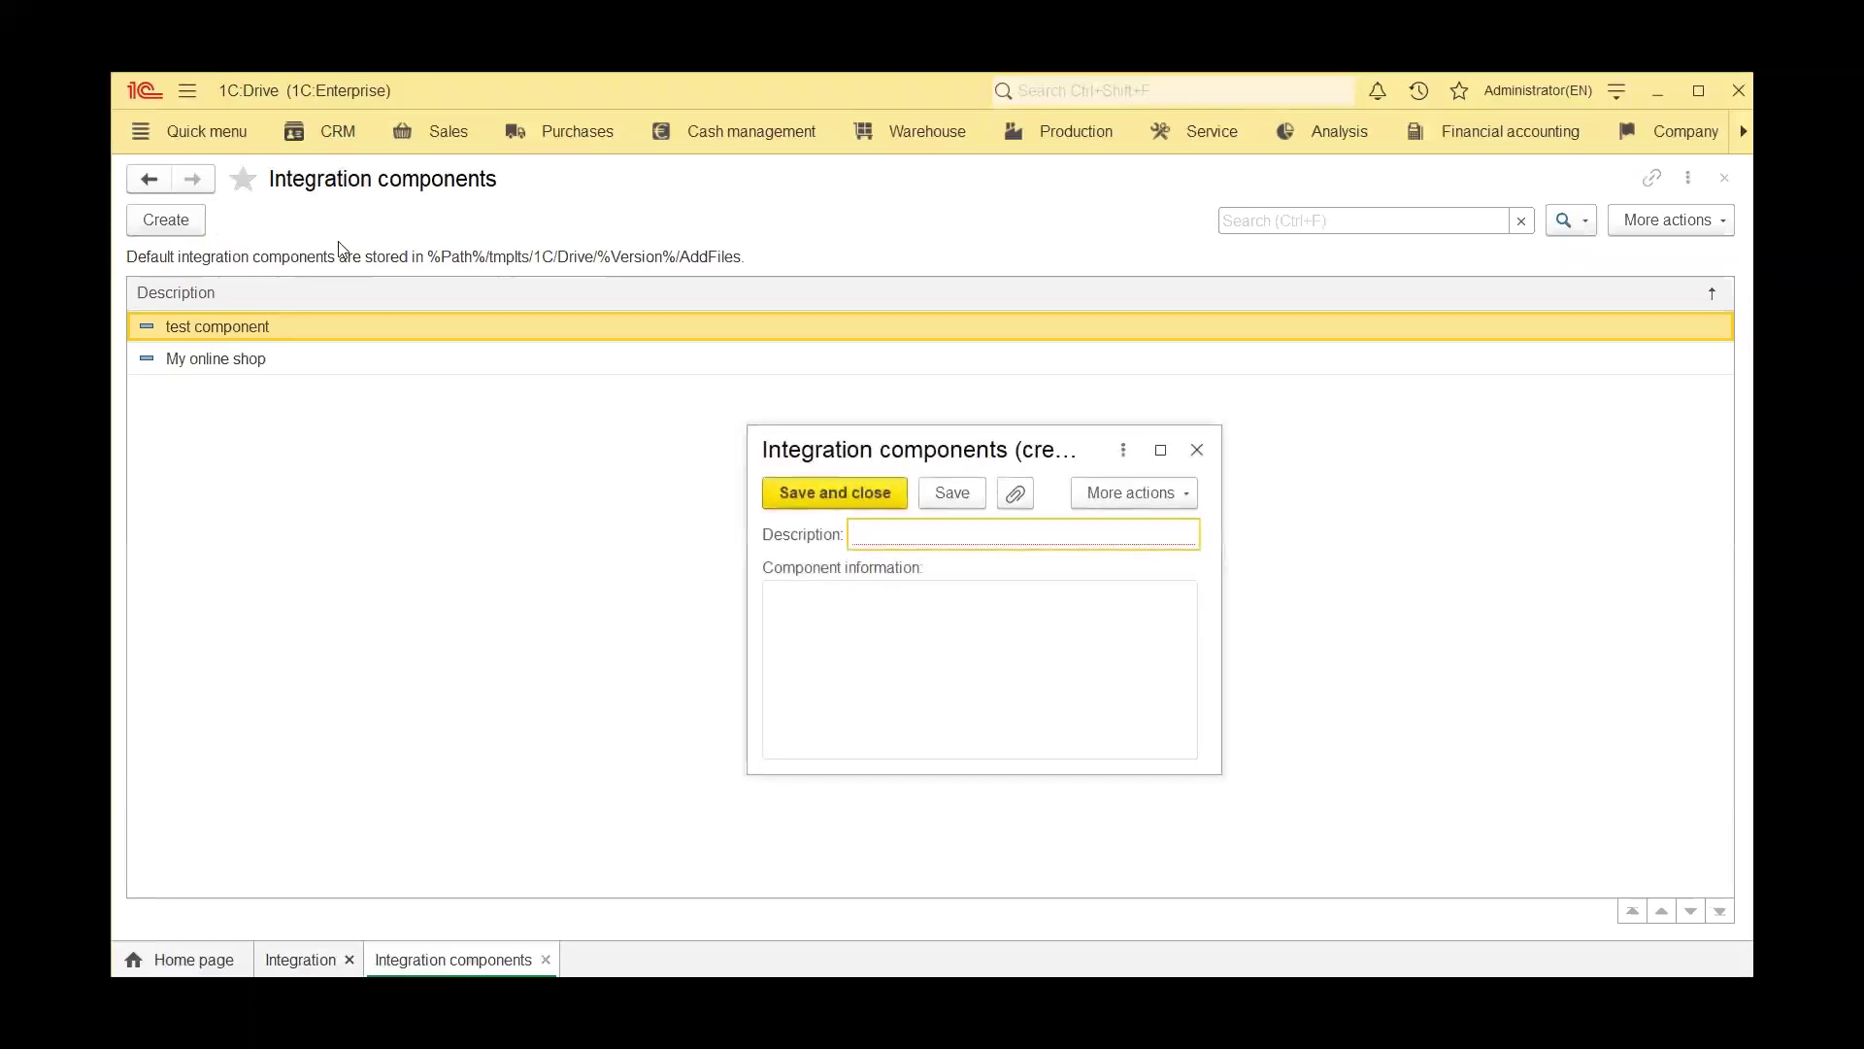
pyautogui.click(1024, 497)
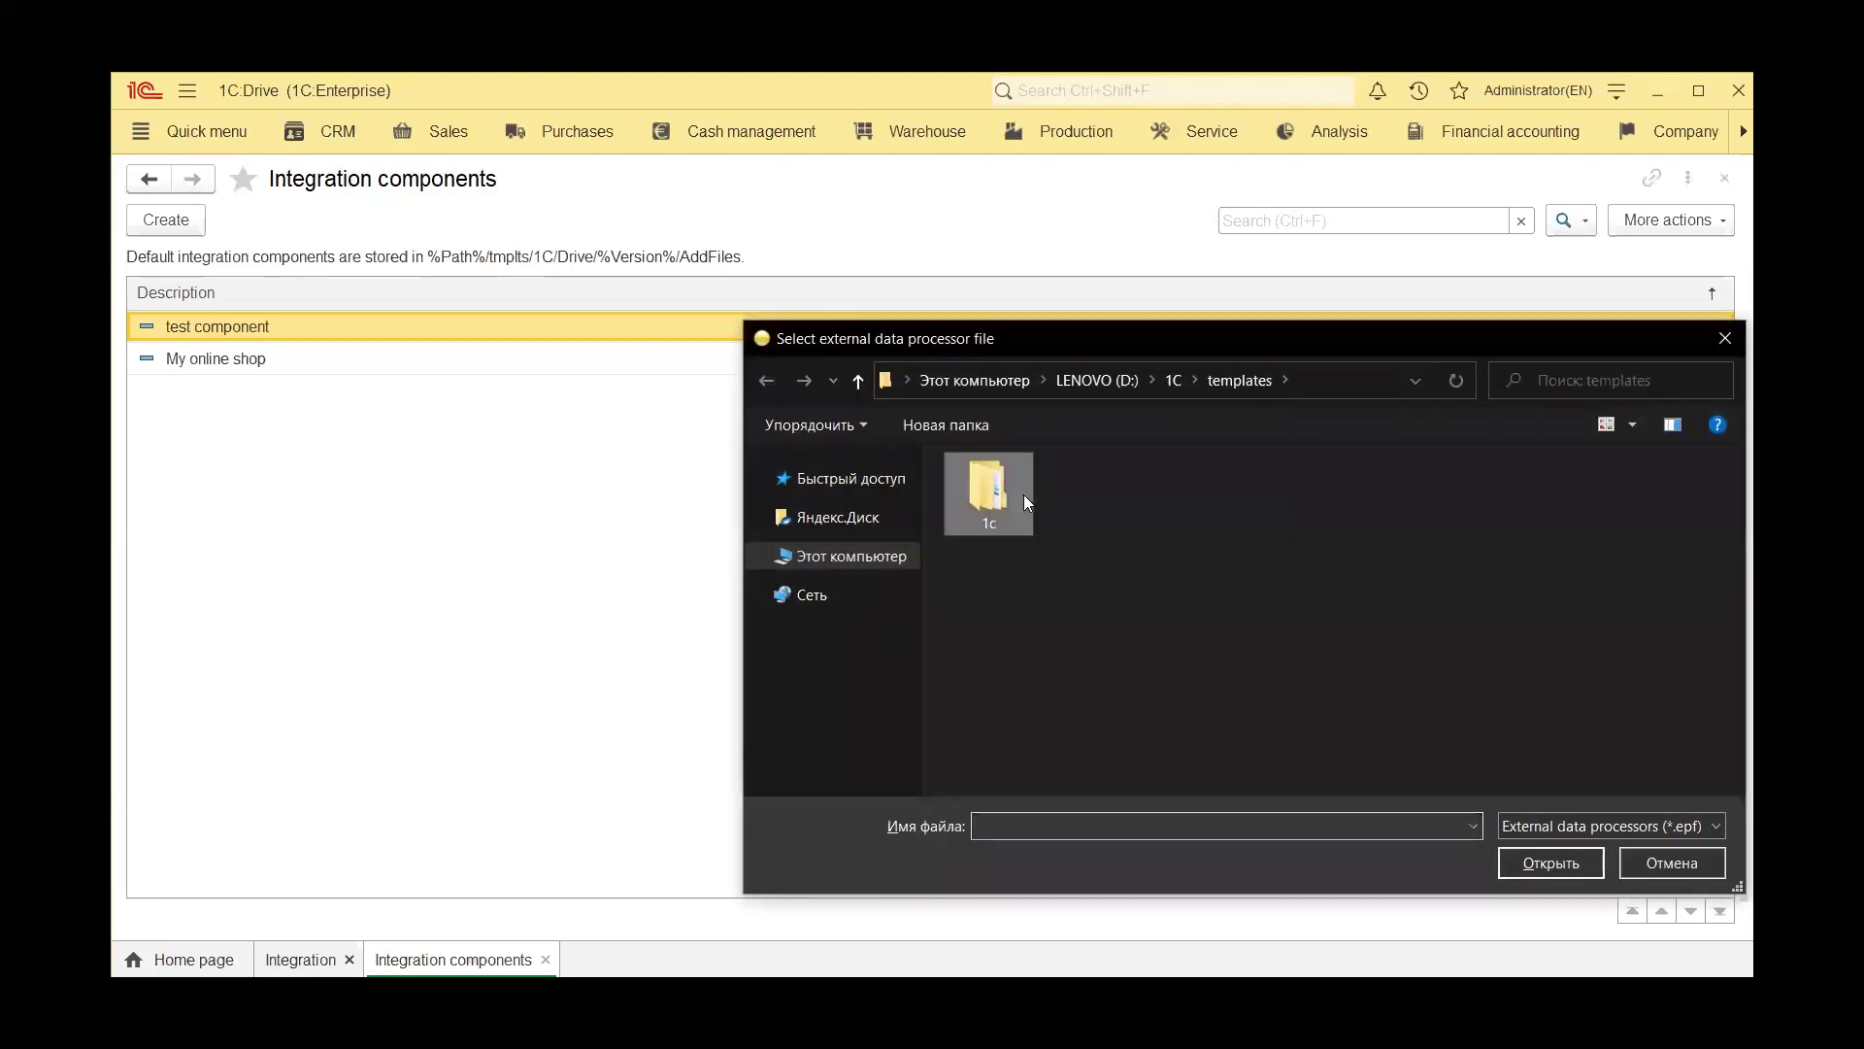
pyautogui.doubleClick(1016, 516)
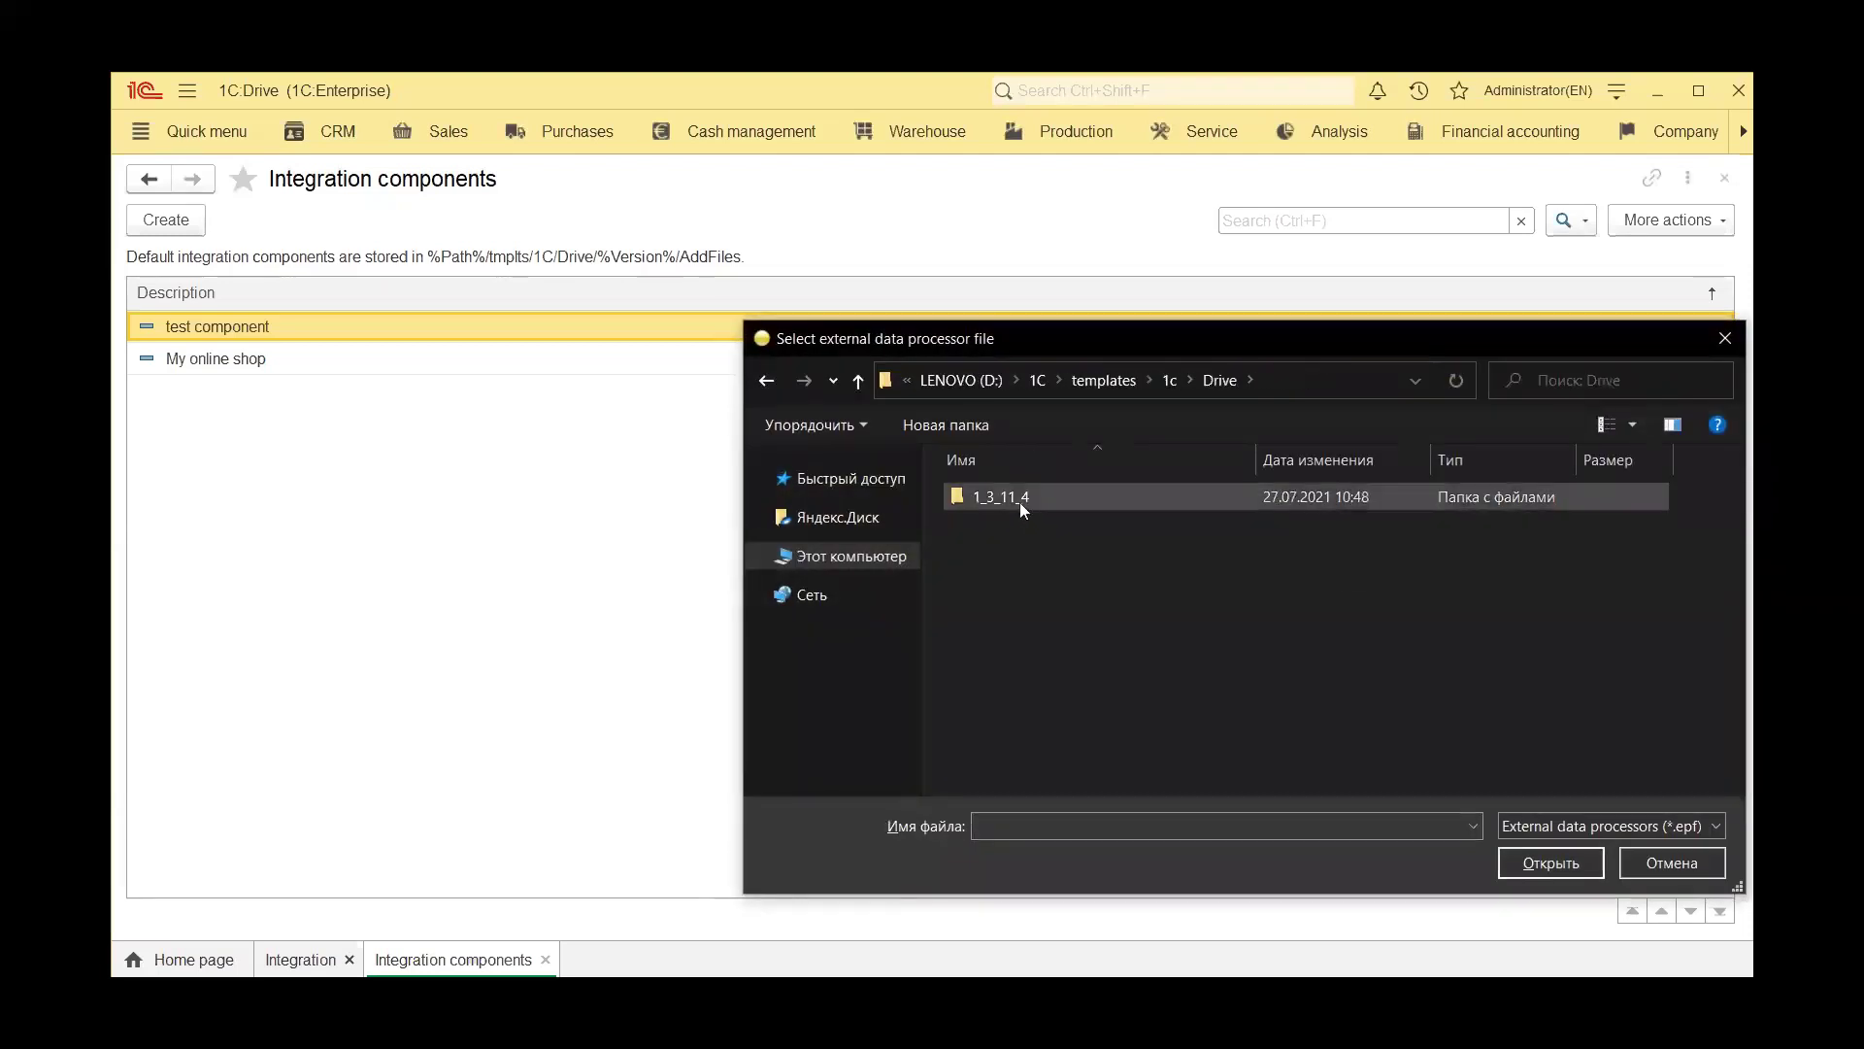
pyautogui.doubleClick(1020, 503)
pyautogui.doubleClick(1020, 503)
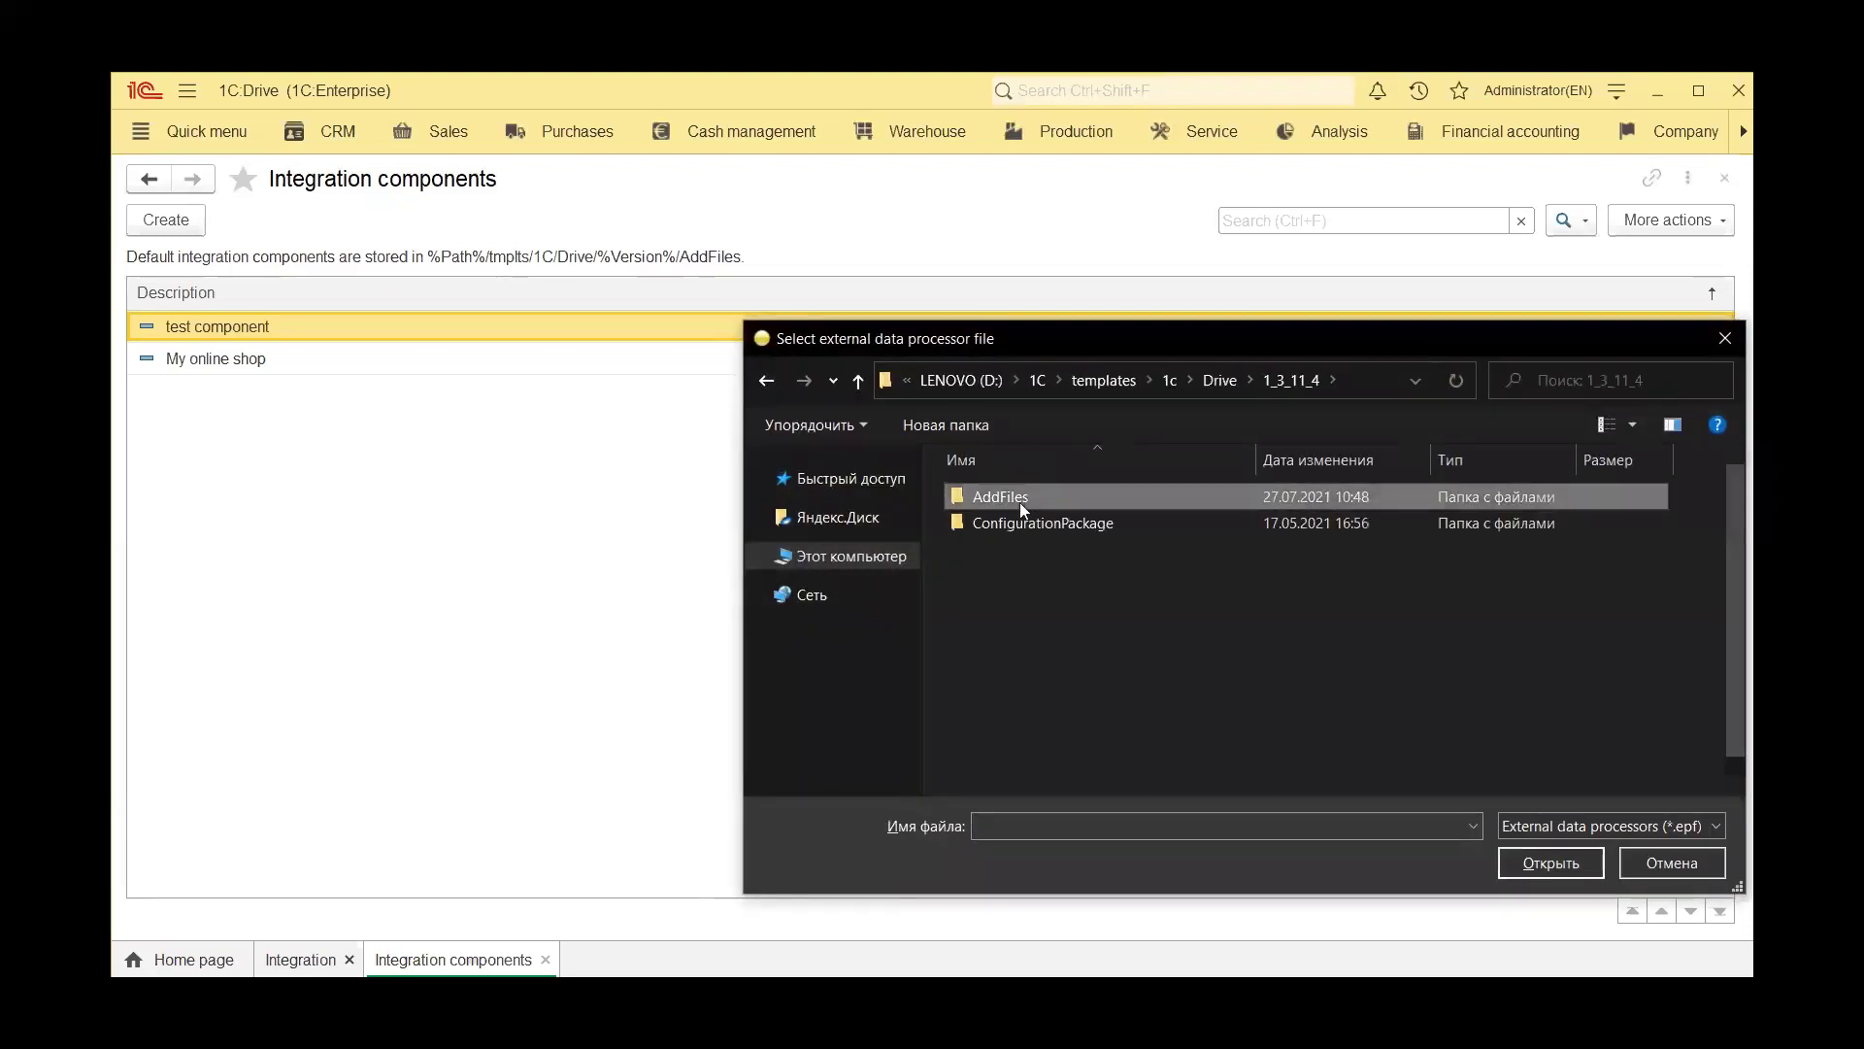
pyautogui.doubleClick(1017, 706)
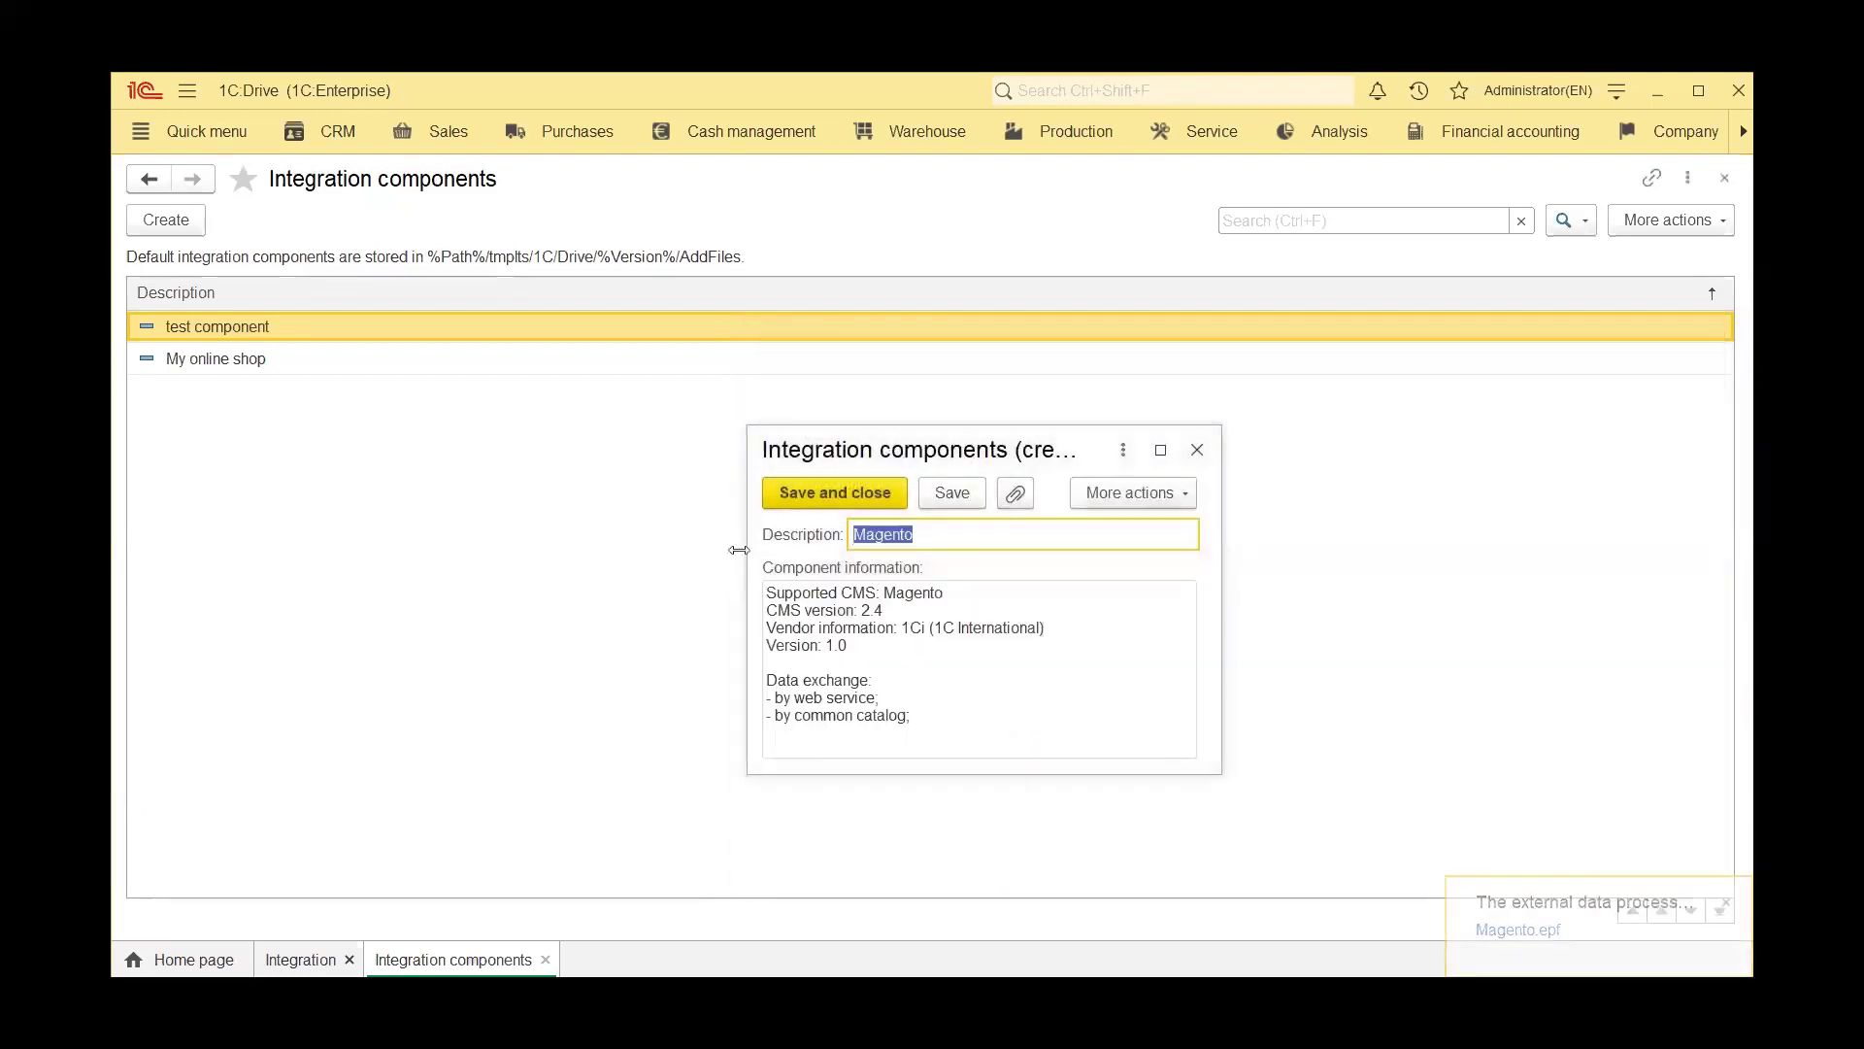
pyautogui.click(784, 497)
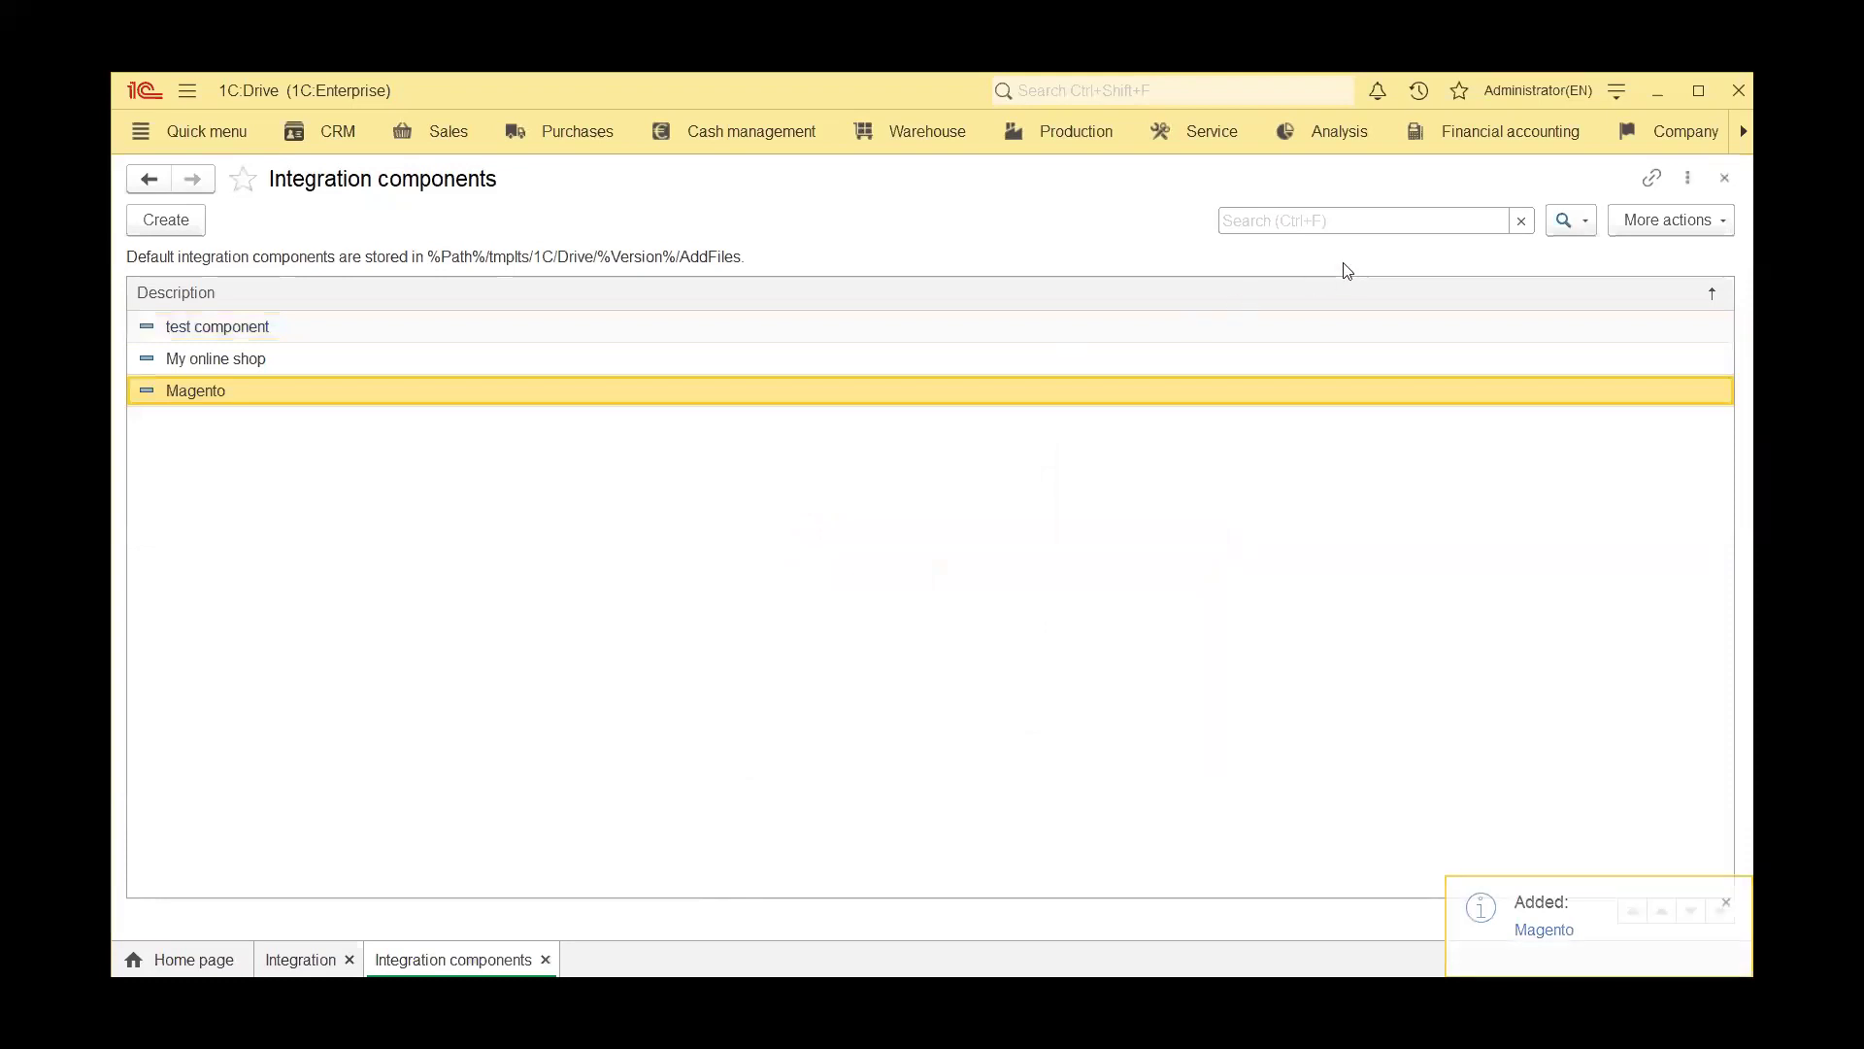
pyautogui.click(1723, 180)
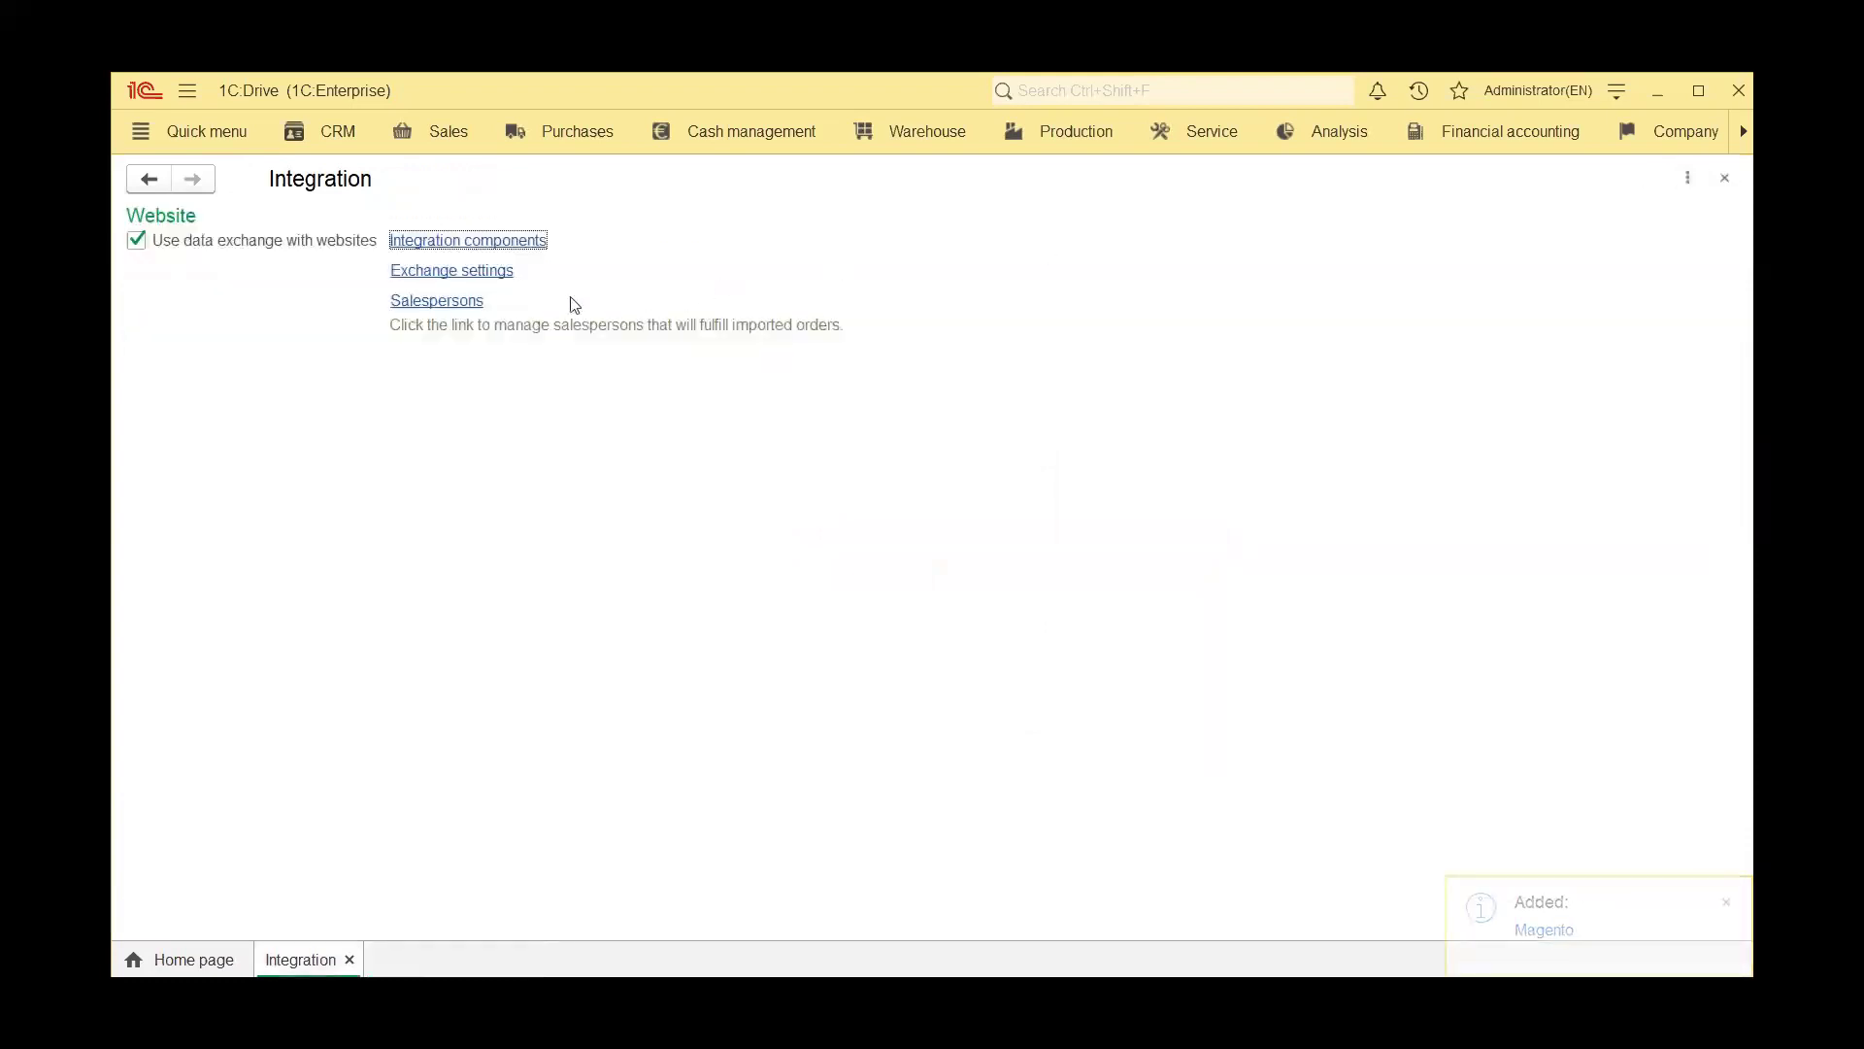
# Step: In the "test setting" exchange setting, choose Magento as the integration component and enable the export of Products
pyautogui.click(511, 276)
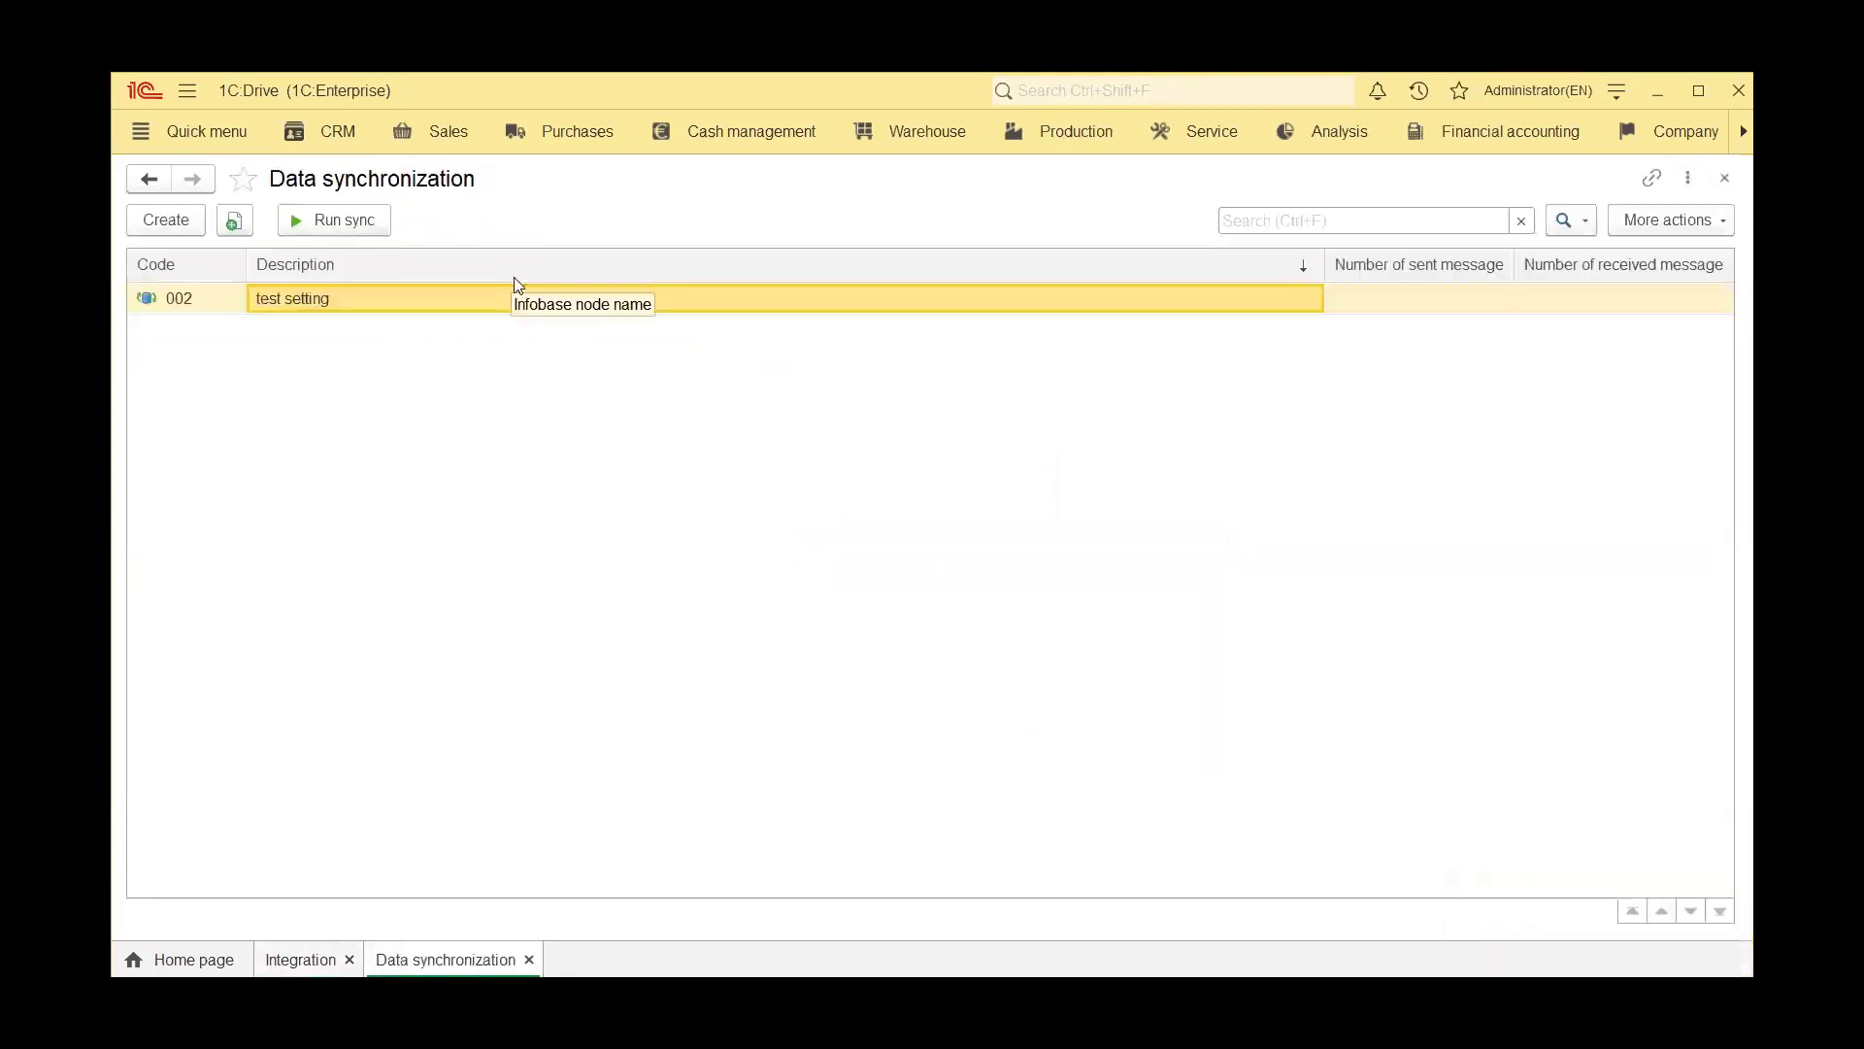
pyautogui.doubleClick(515, 296)
pyautogui.click(1227, 313)
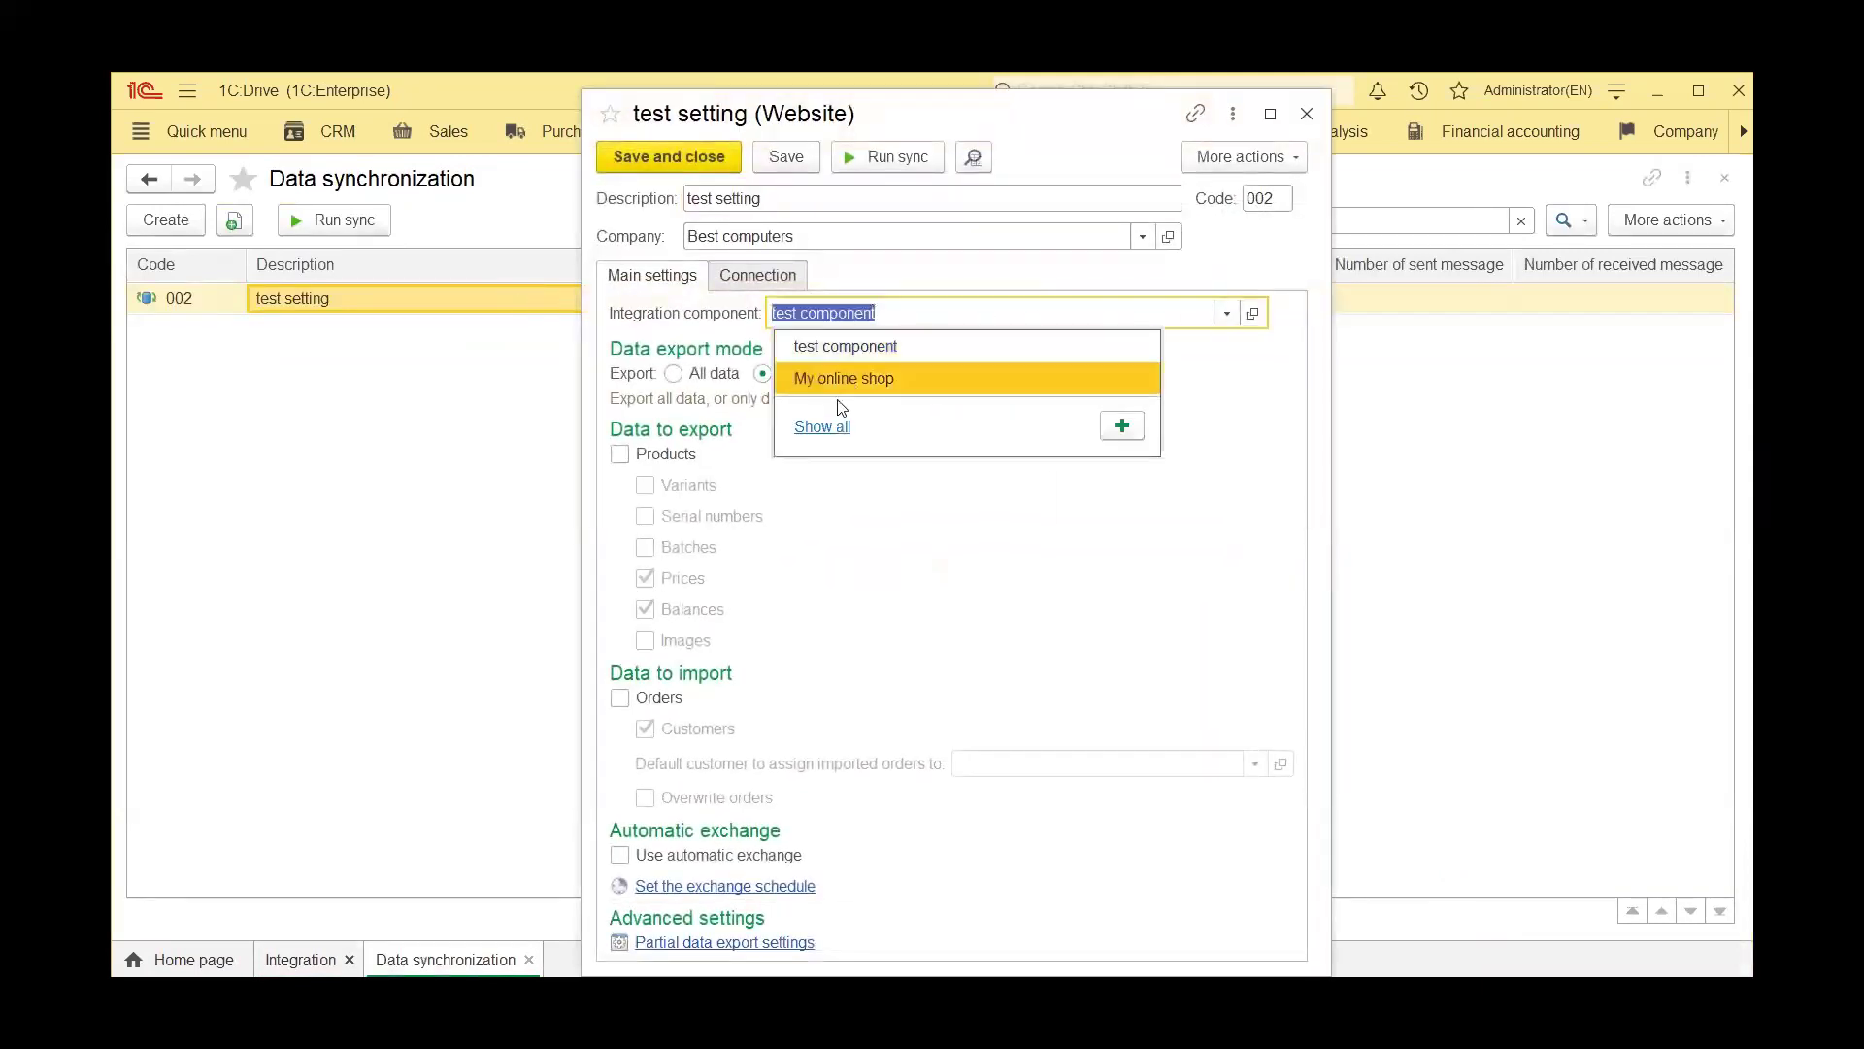
pyautogui.click(832, 428)
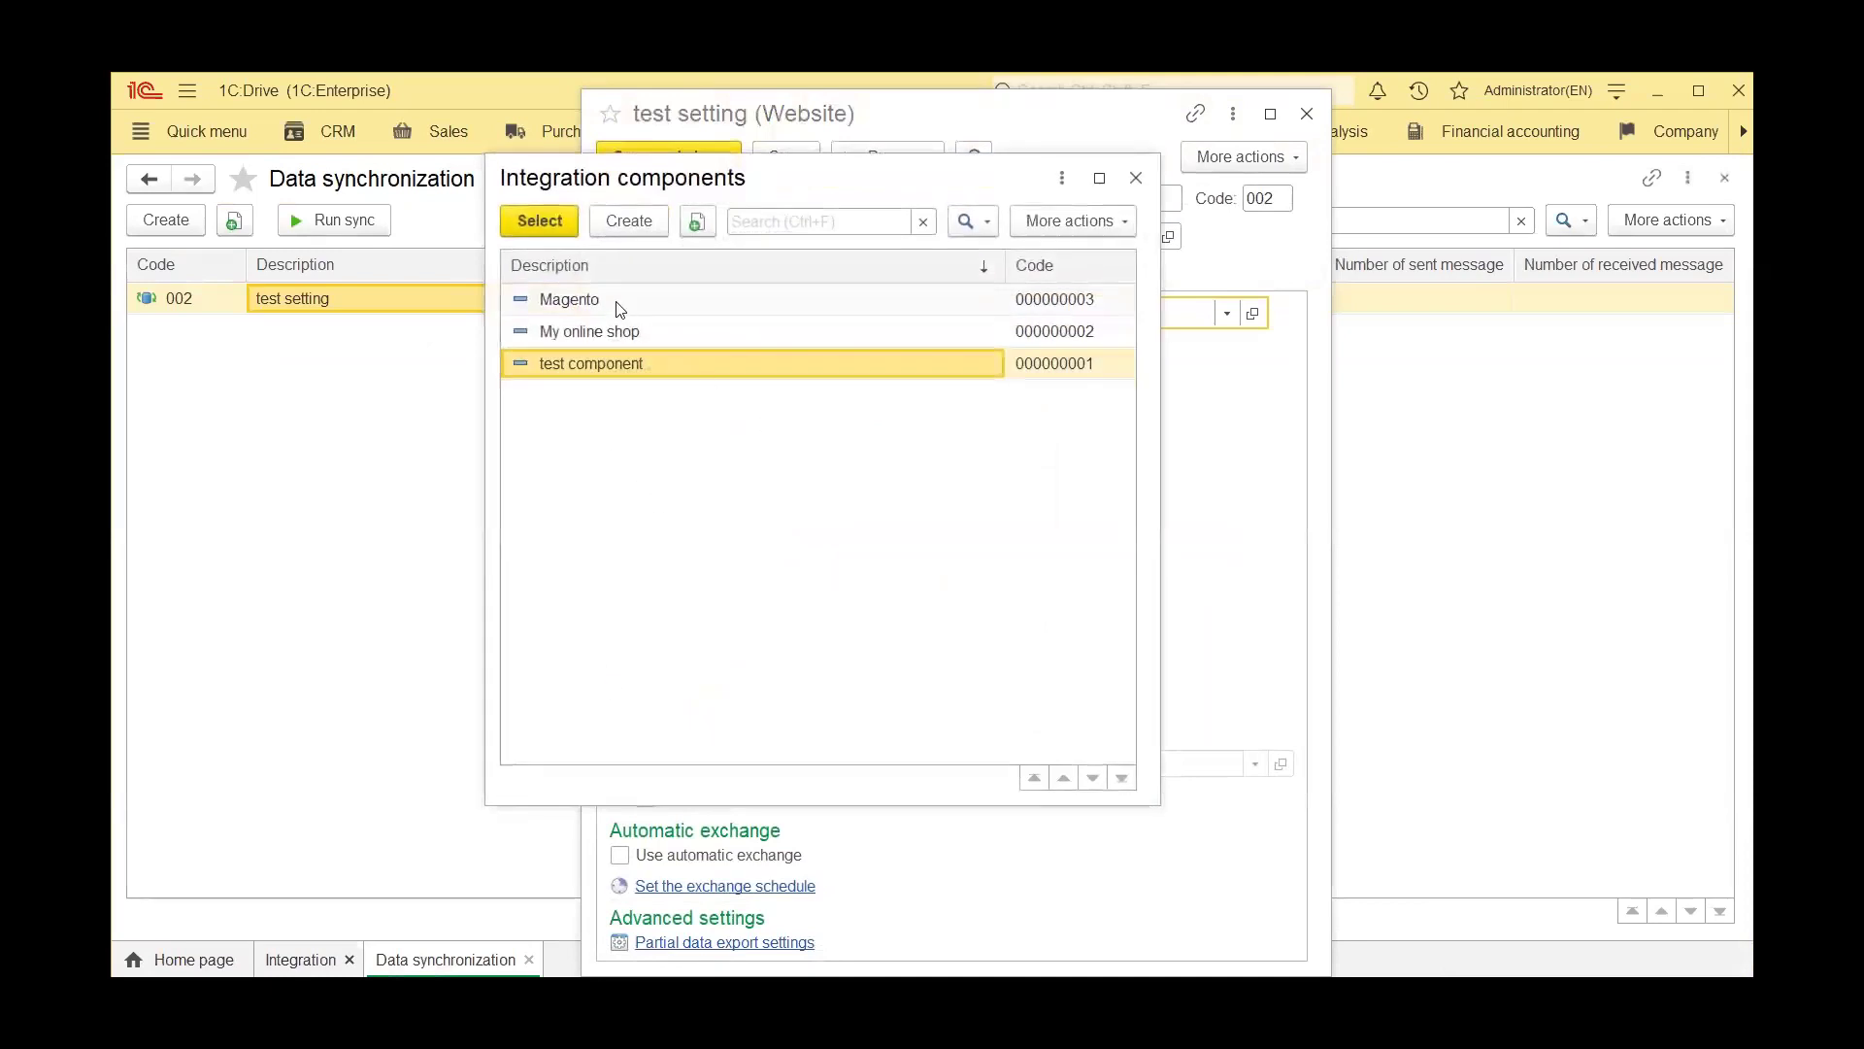
pyautogui.doubleClick(616, 301)
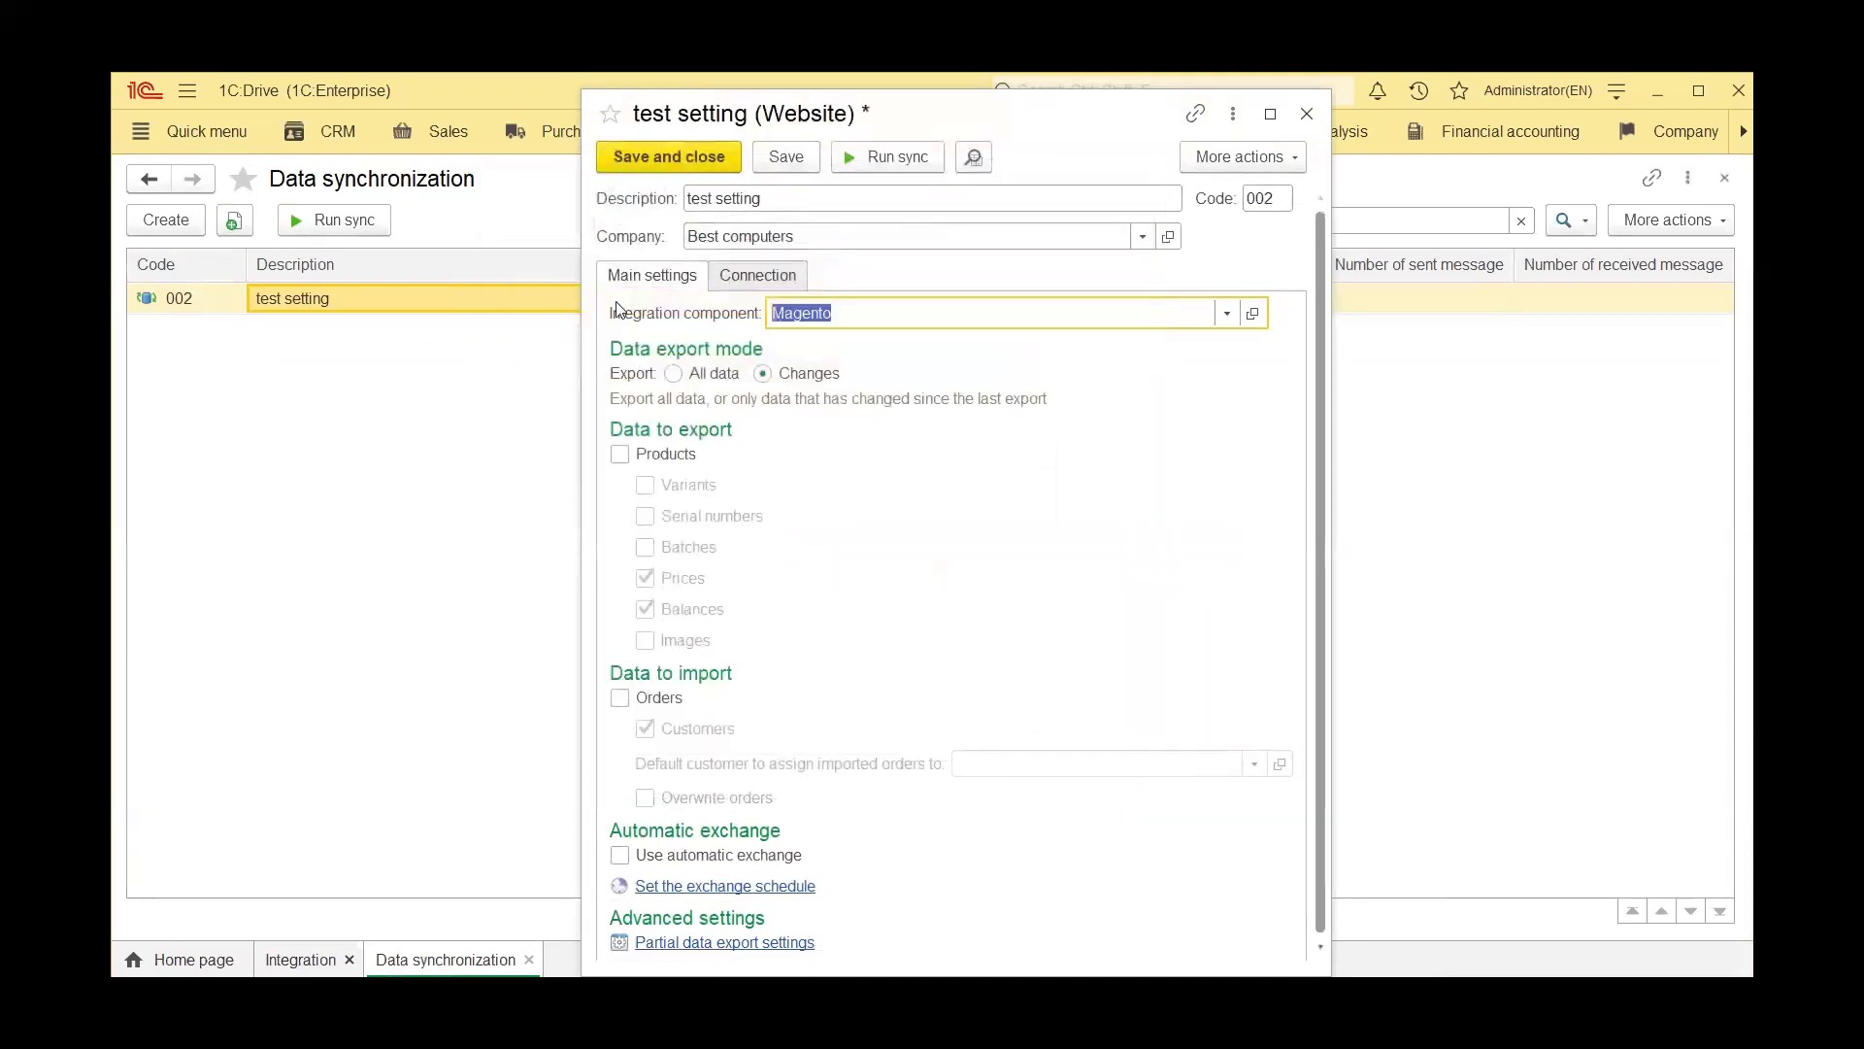
pyautogui.click(619, 454)
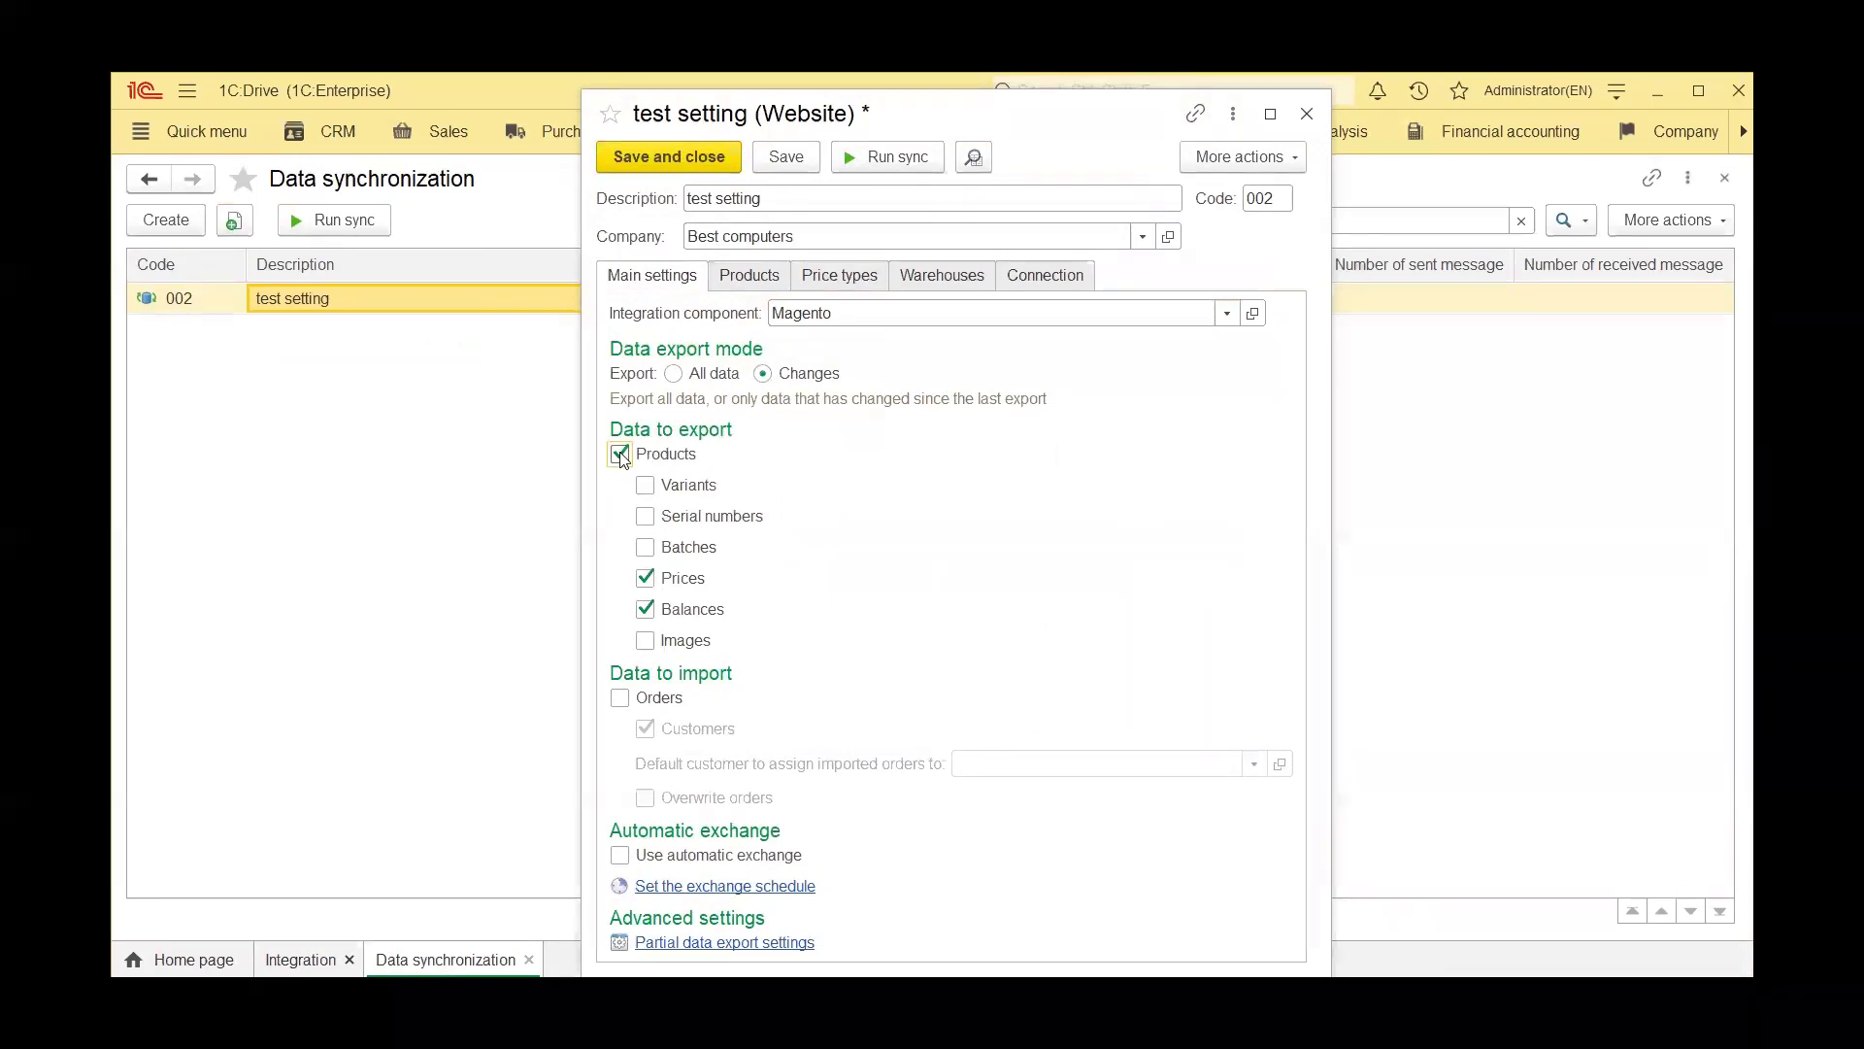
# Step: Review the exchange setting's product catalogs, price types, warehouses and web service connection details
pyautogui.click(755, 277)
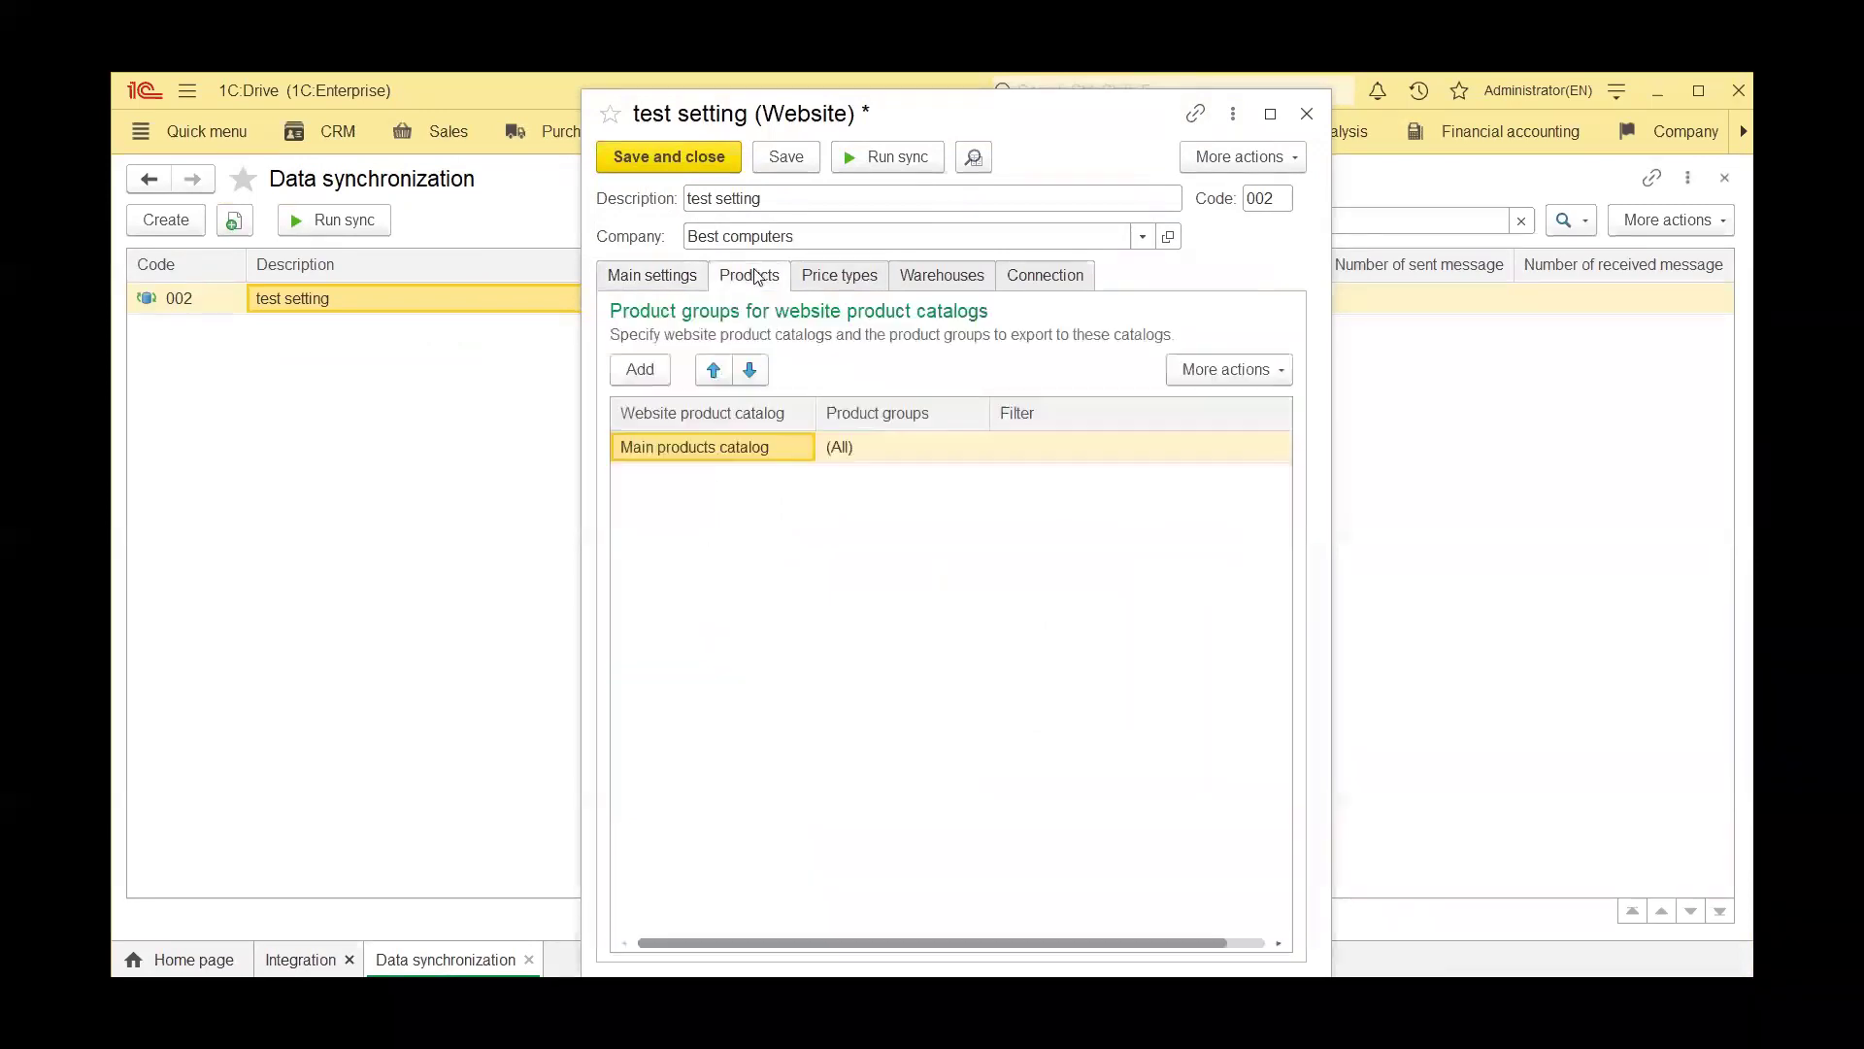
pyautogui.click(827, 280)
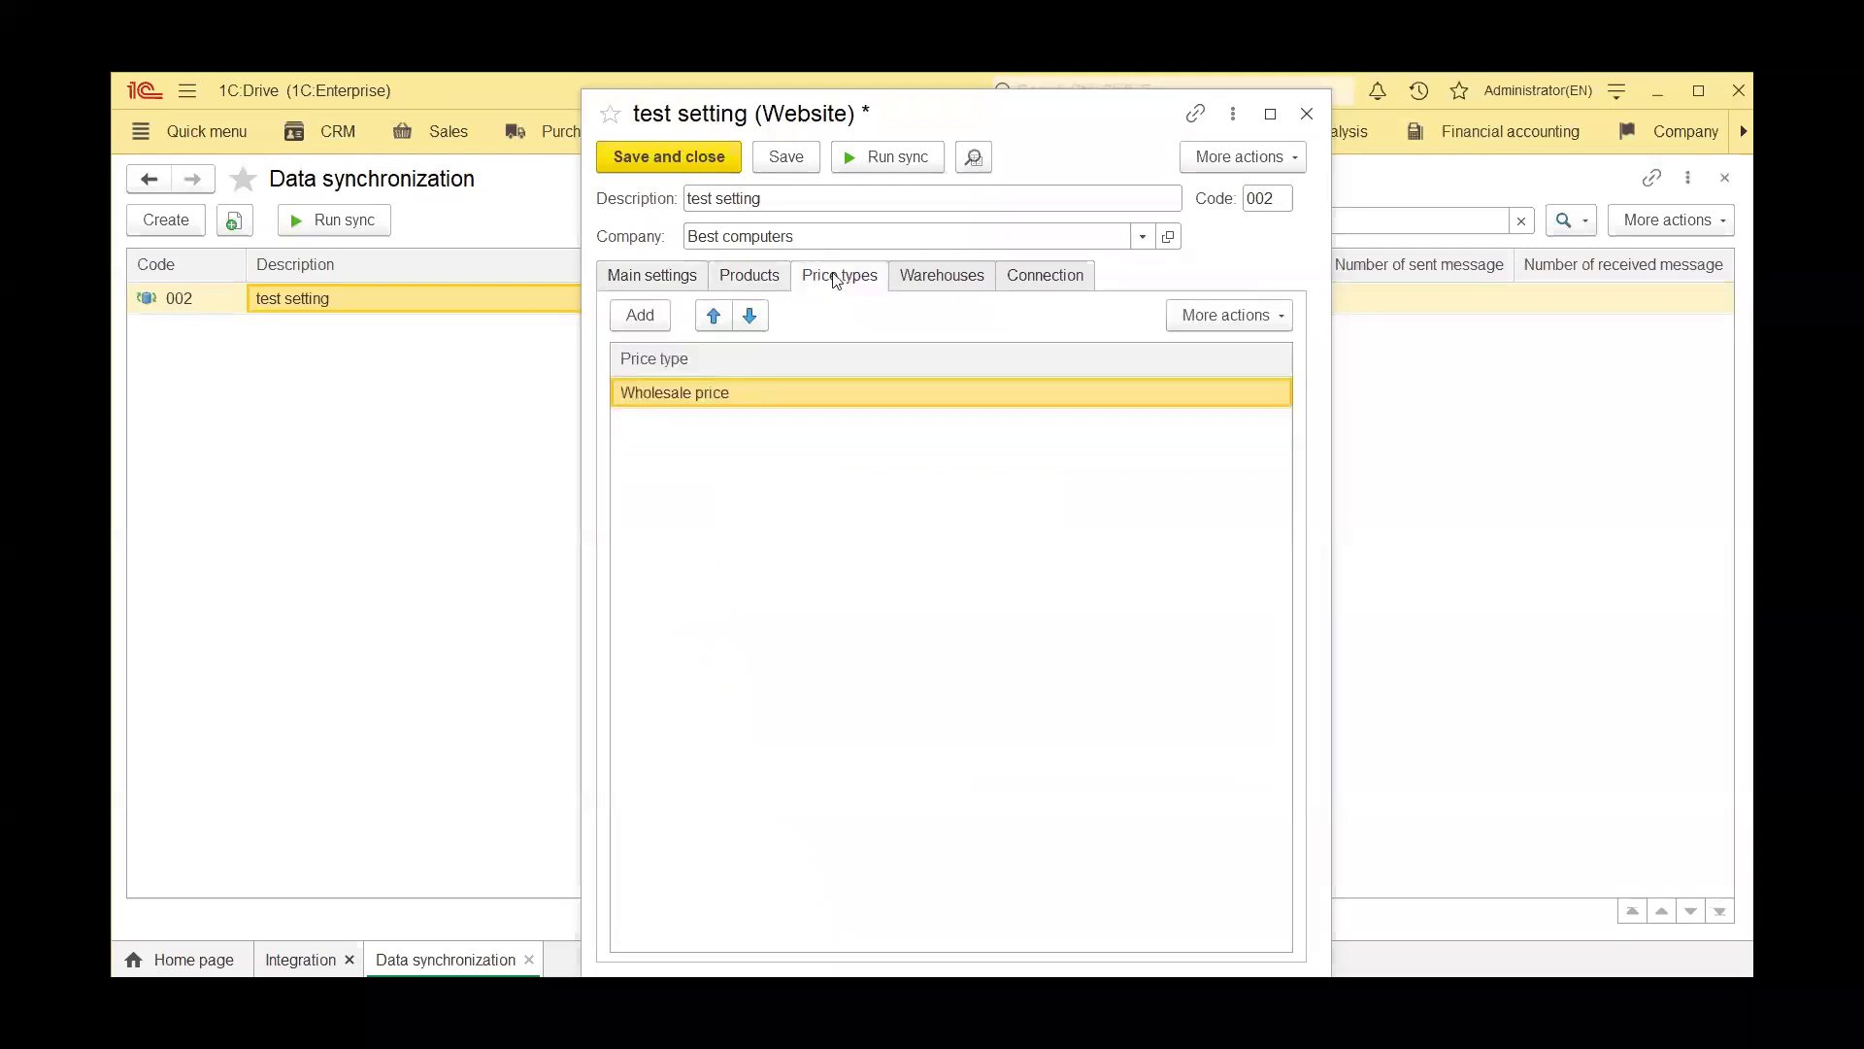
pyautogui.click(915, 277)
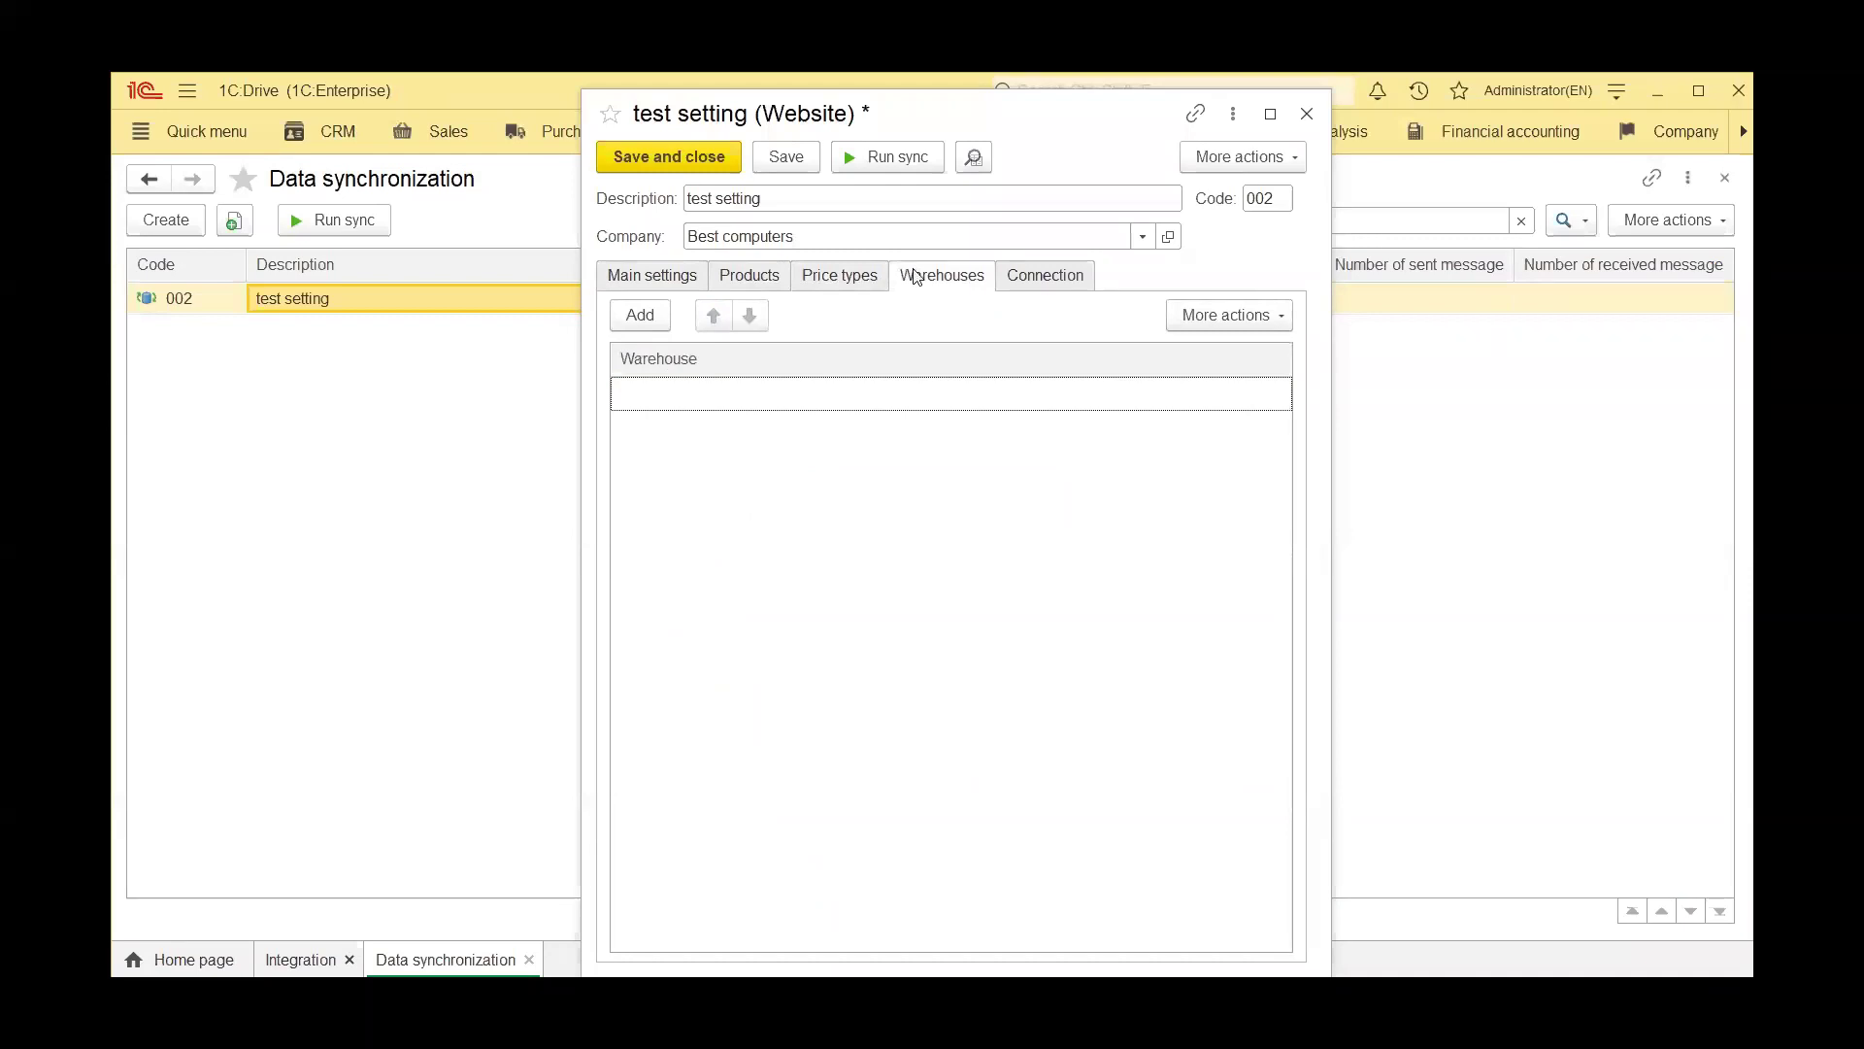
pyautogui.click(1028, 278)
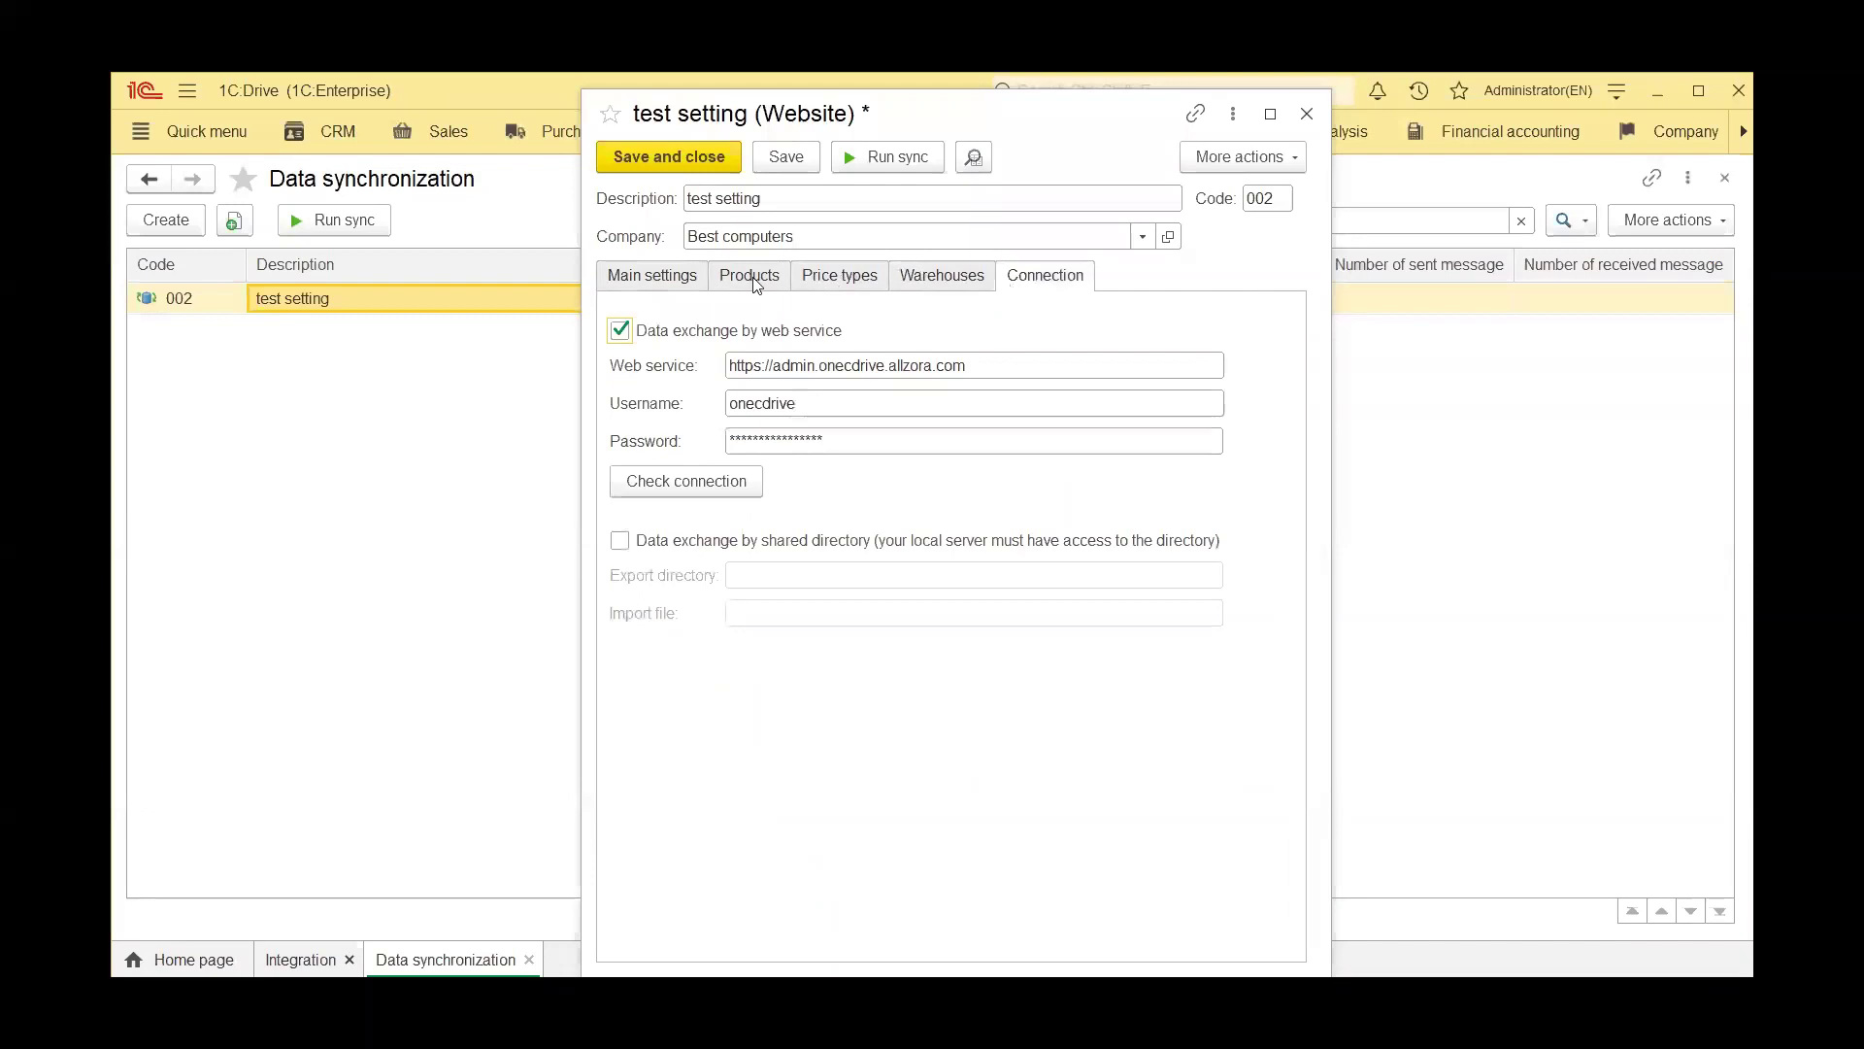
pyautogui.click(695, 282)
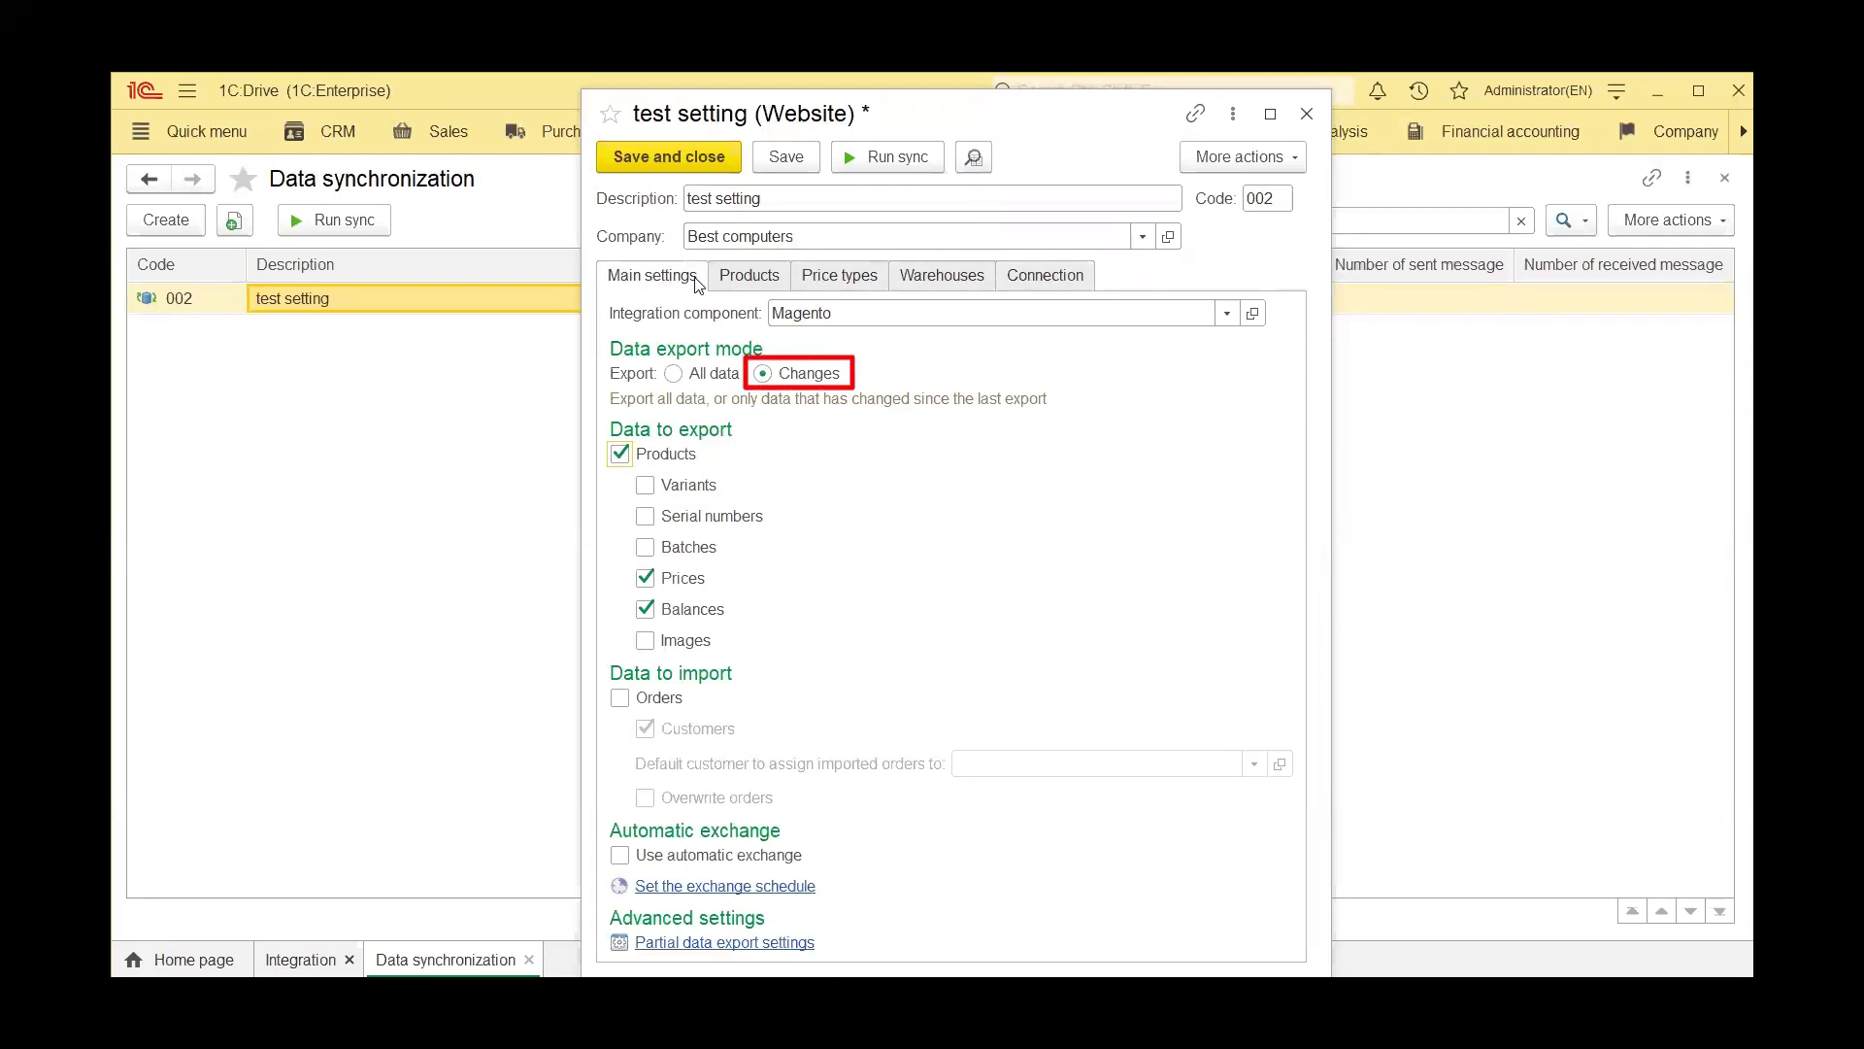
# Step: Check which products are registered as changed for the "test setting" exchange node, and run the synchronization
pyautogui.click(974, 158)
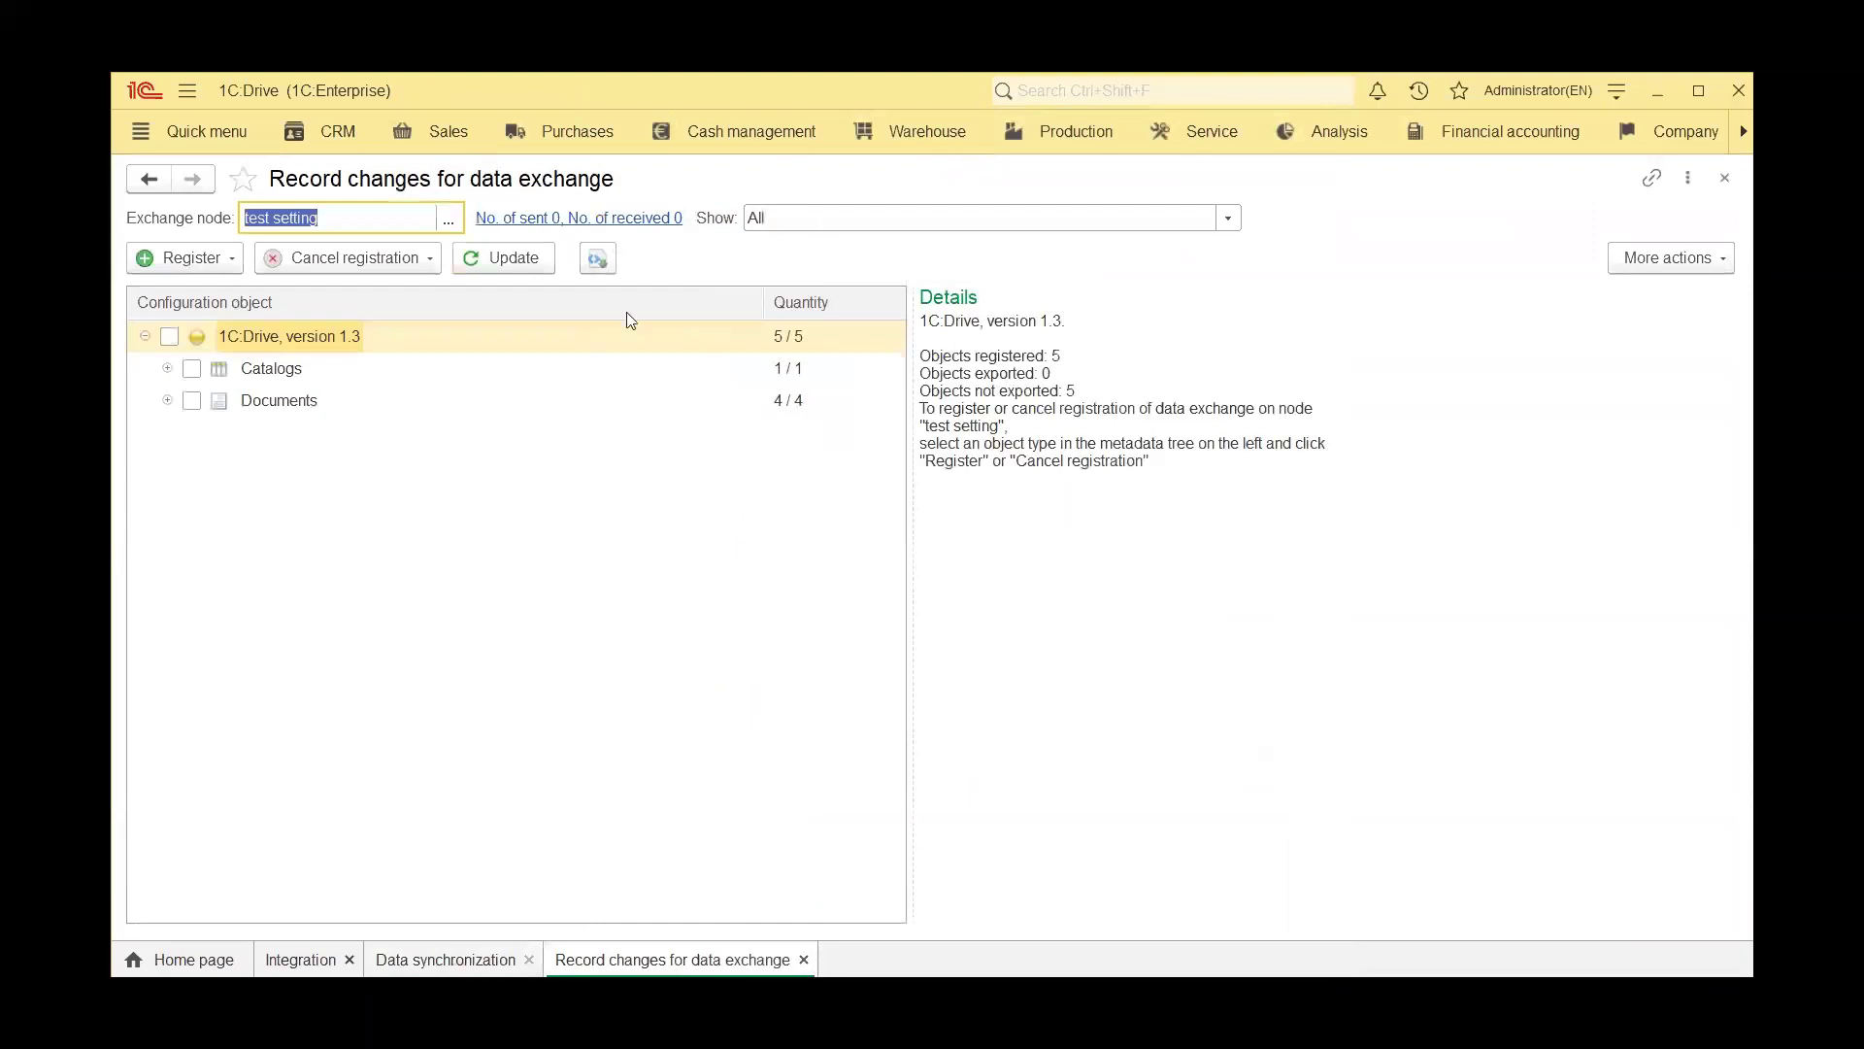
pyautogui.click(167, 369)
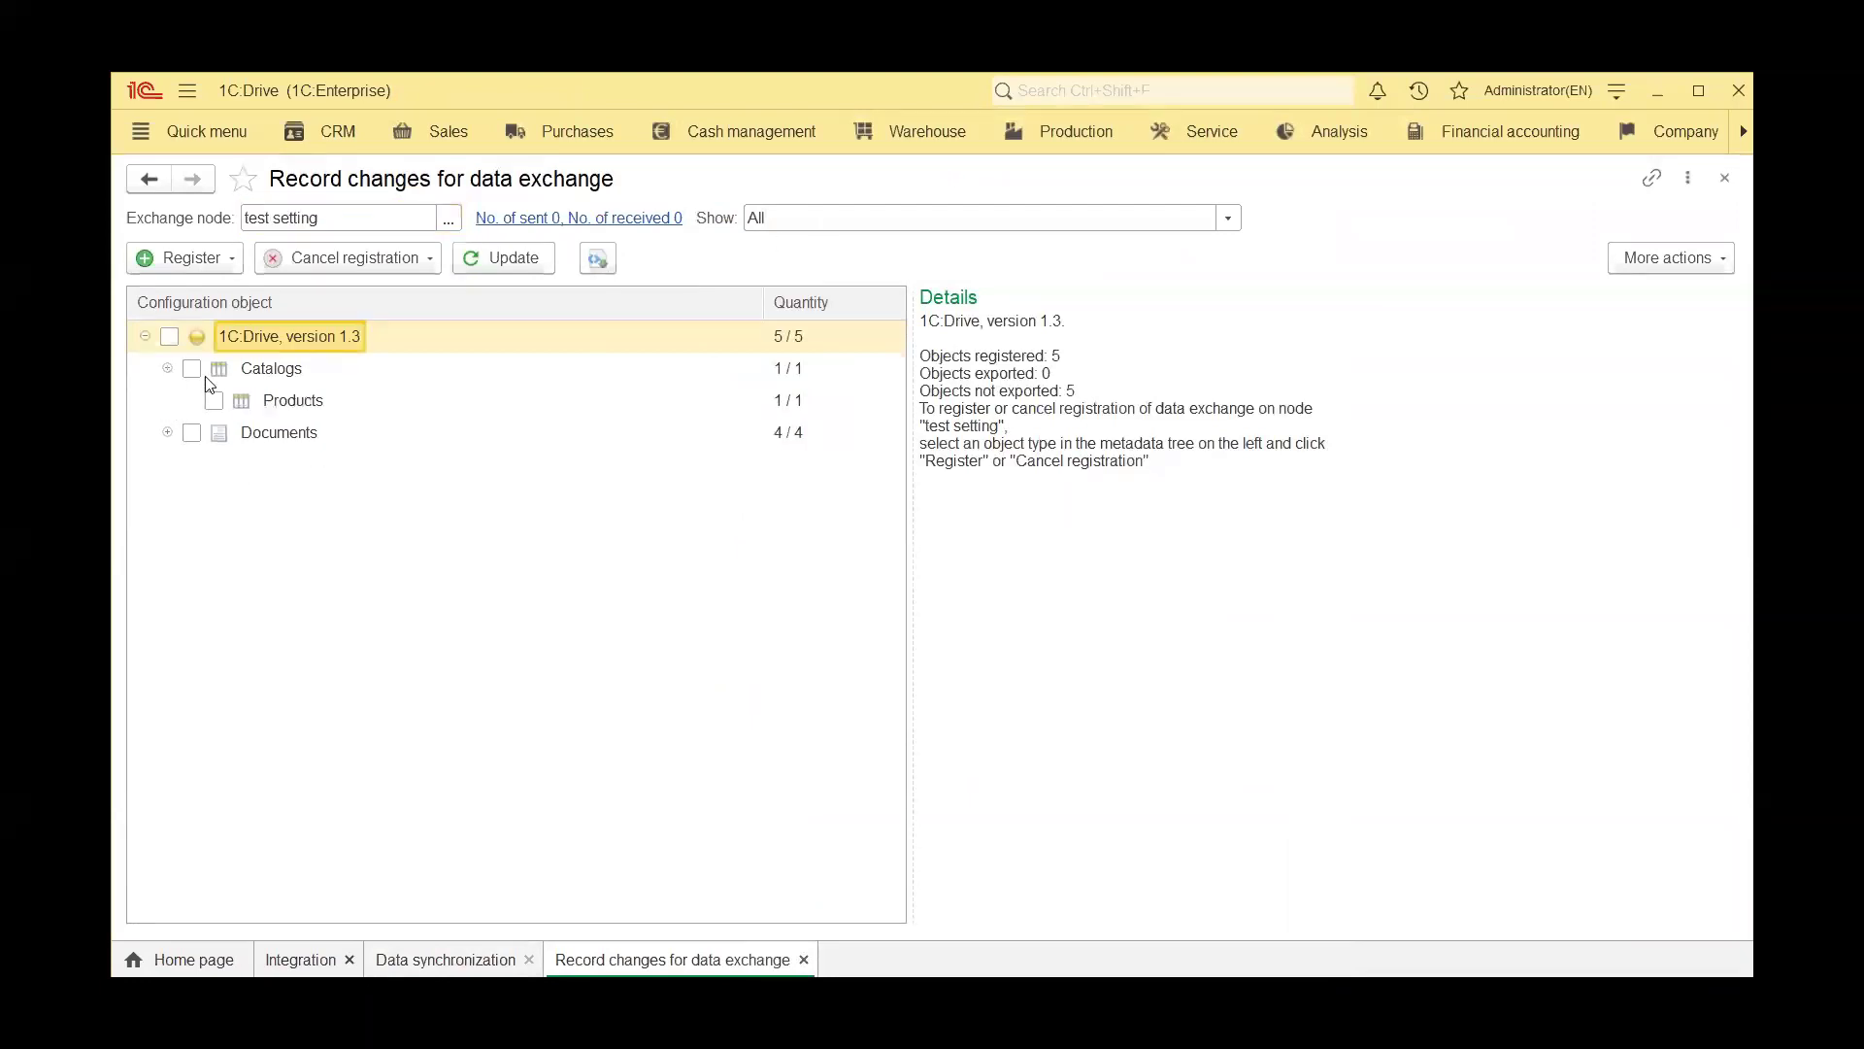
pyautogui.click(286, 402)
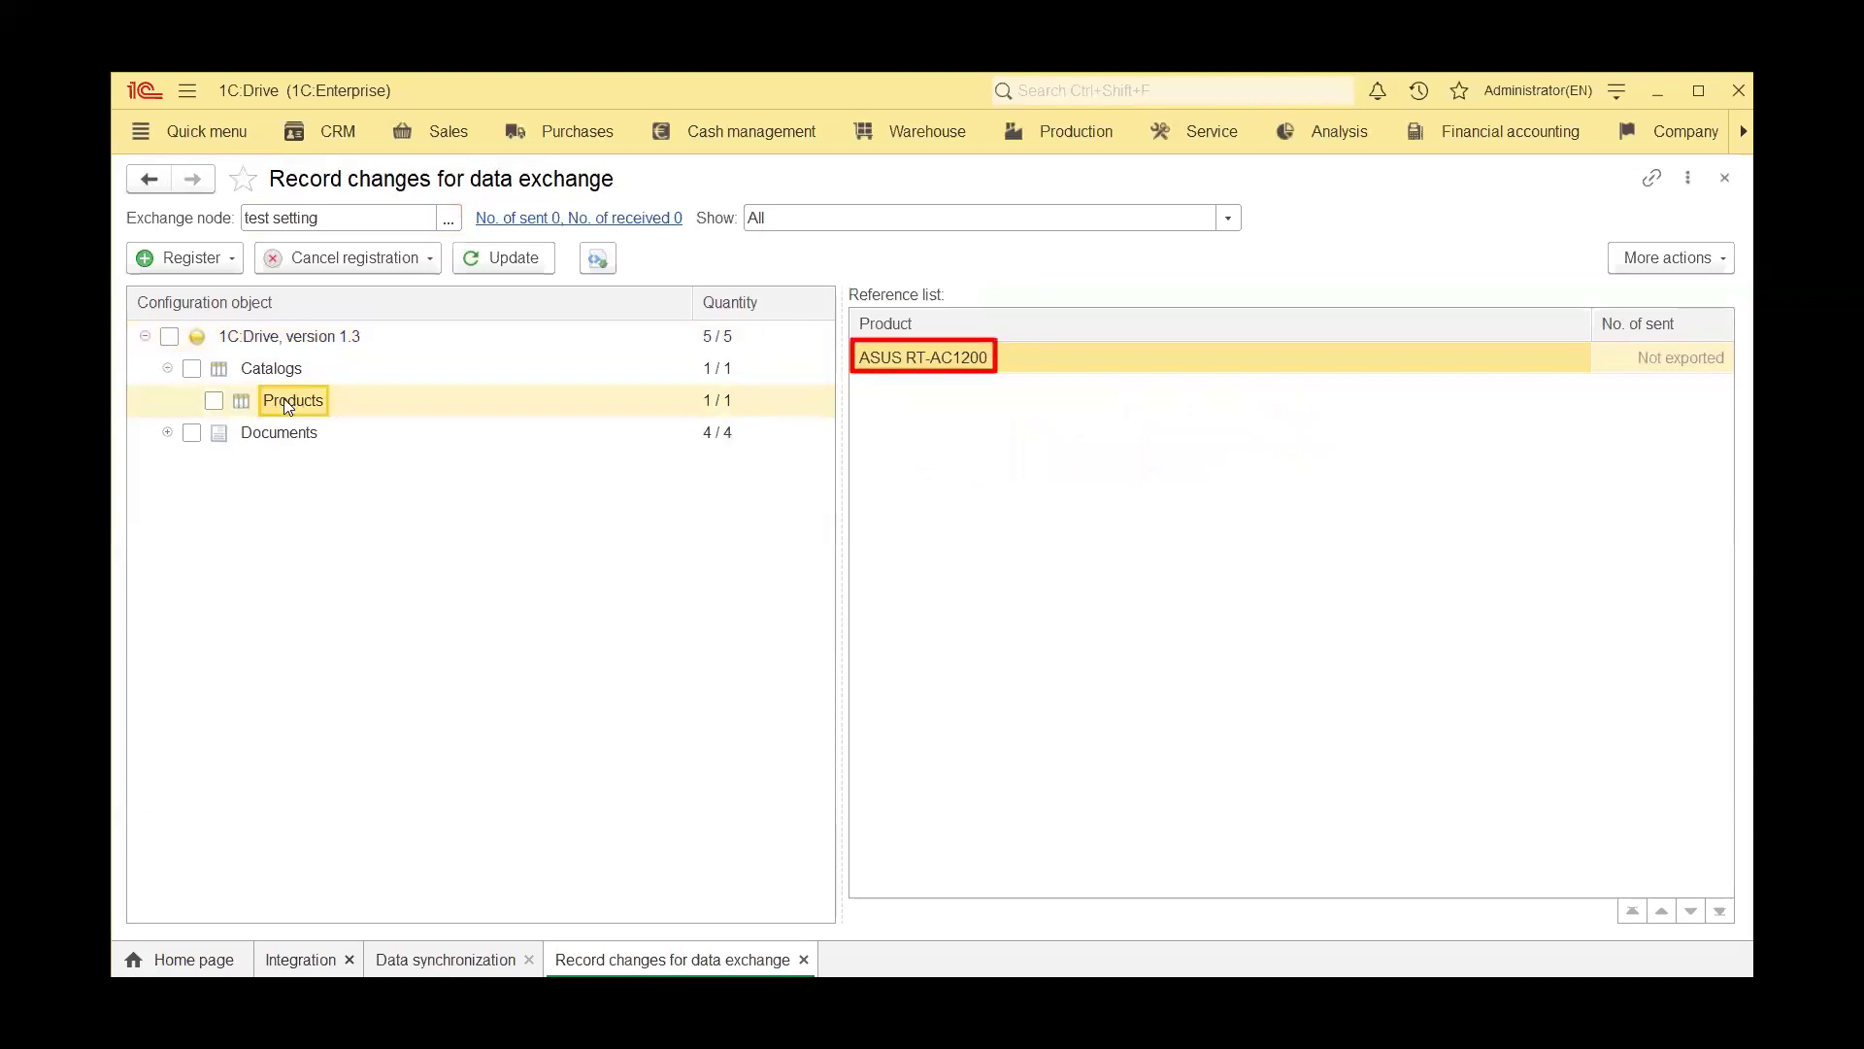
pyautogui.click(1724, 179)
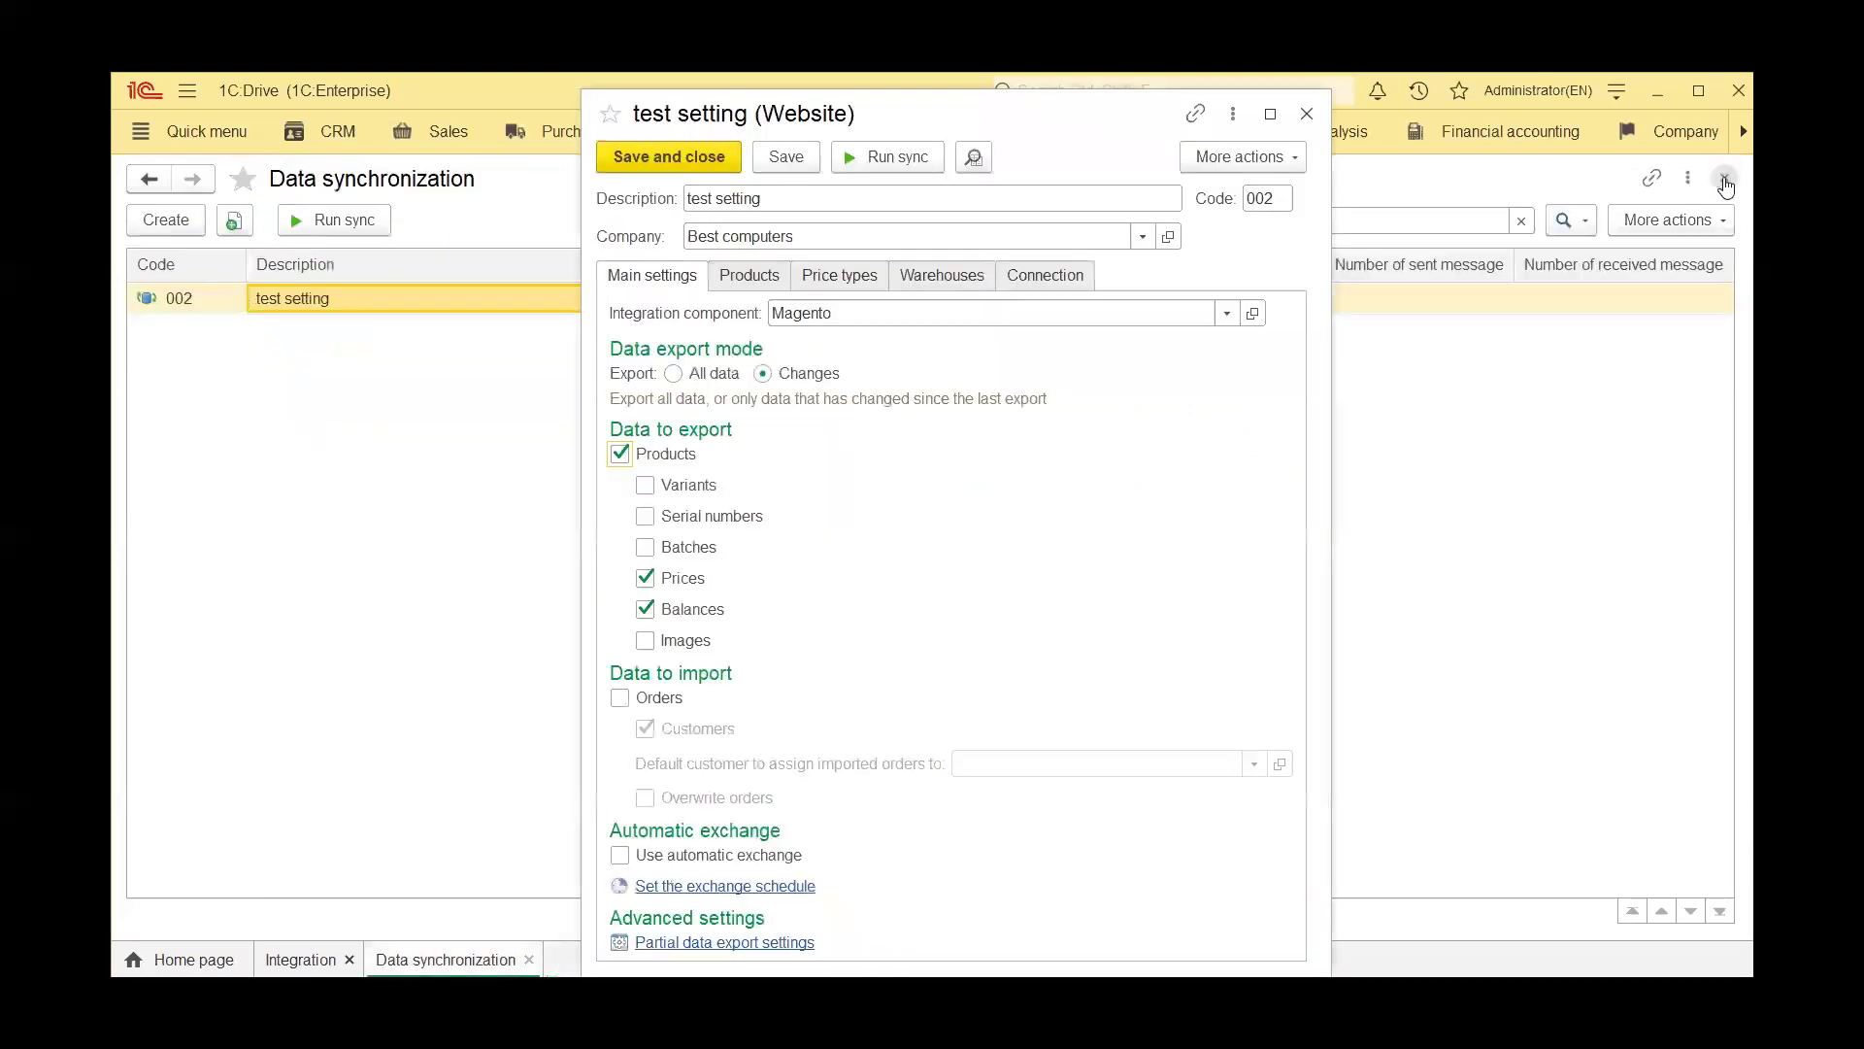
pyautogui.click(873, 176)
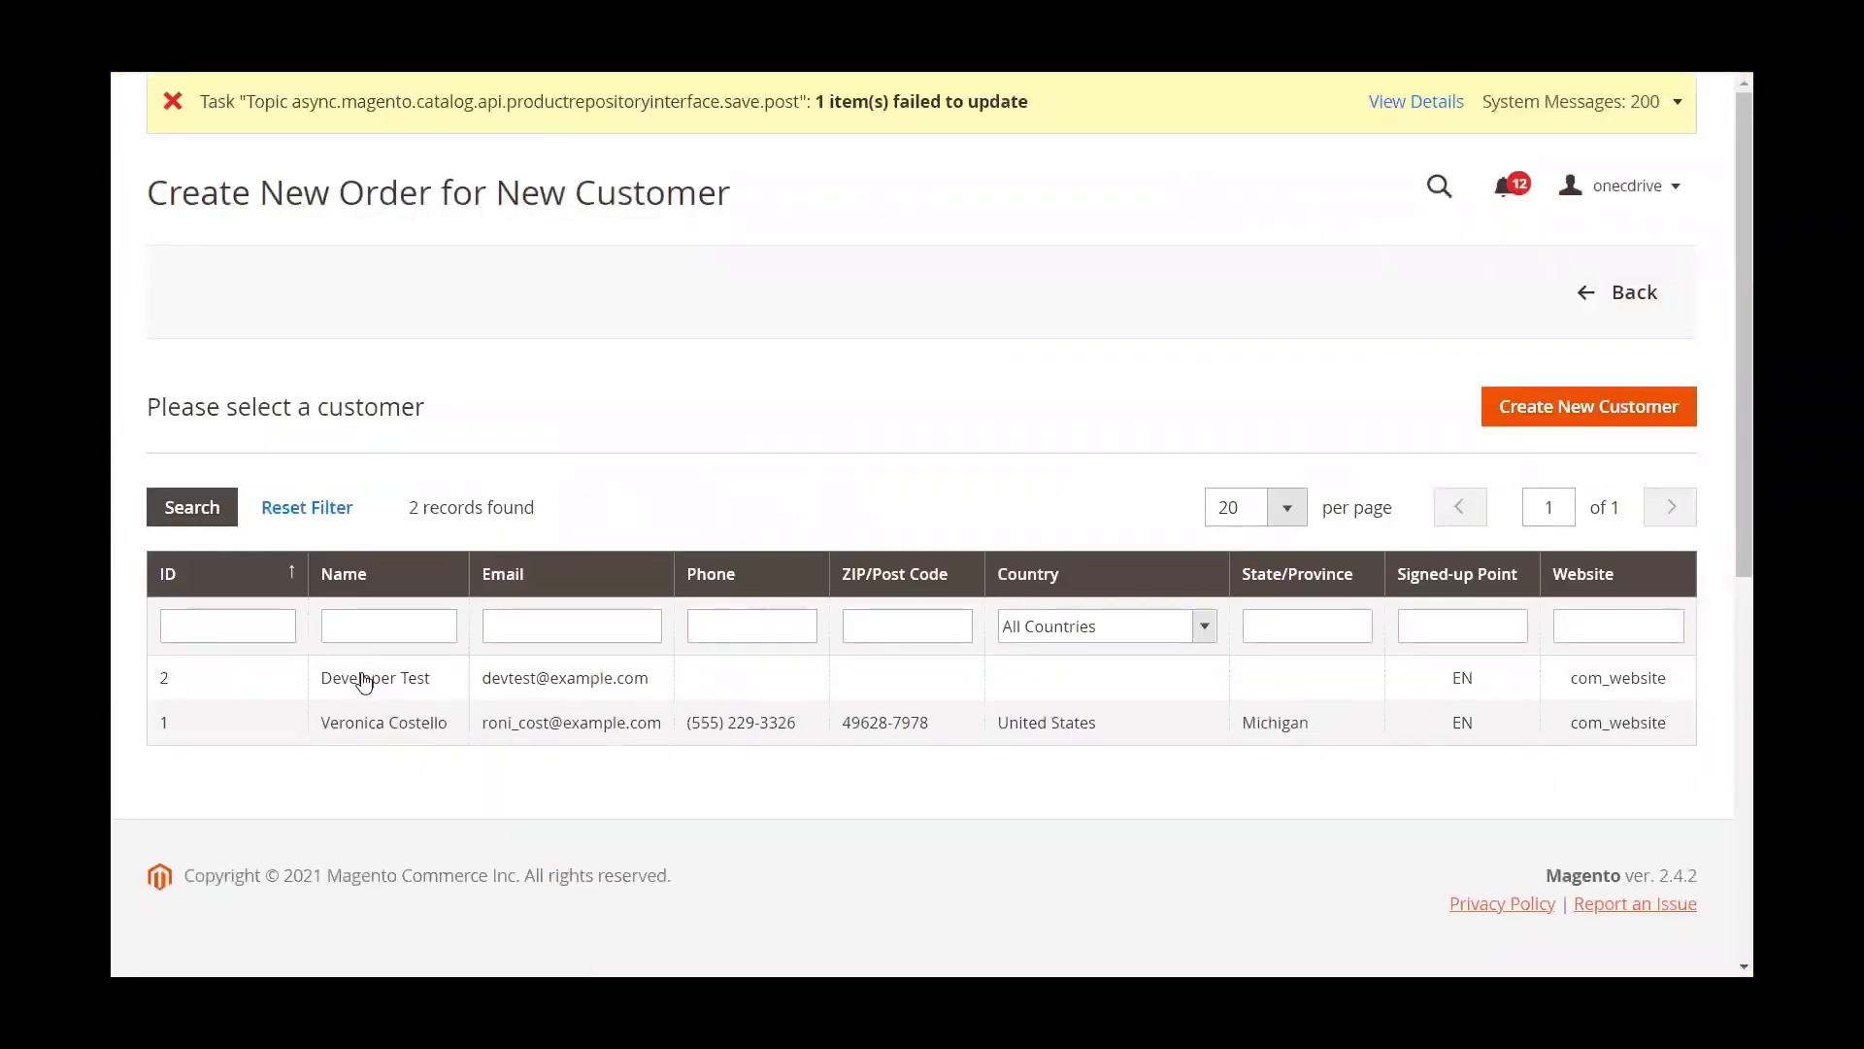
# Step: In the Magento admin, start a new order for the customer from Michigan and add one ASUS RT-AC1200
pyautogui.click(375, 724)
pyautogui.scroll(5, 794, 439)
pyautogui.click(1571, 291)
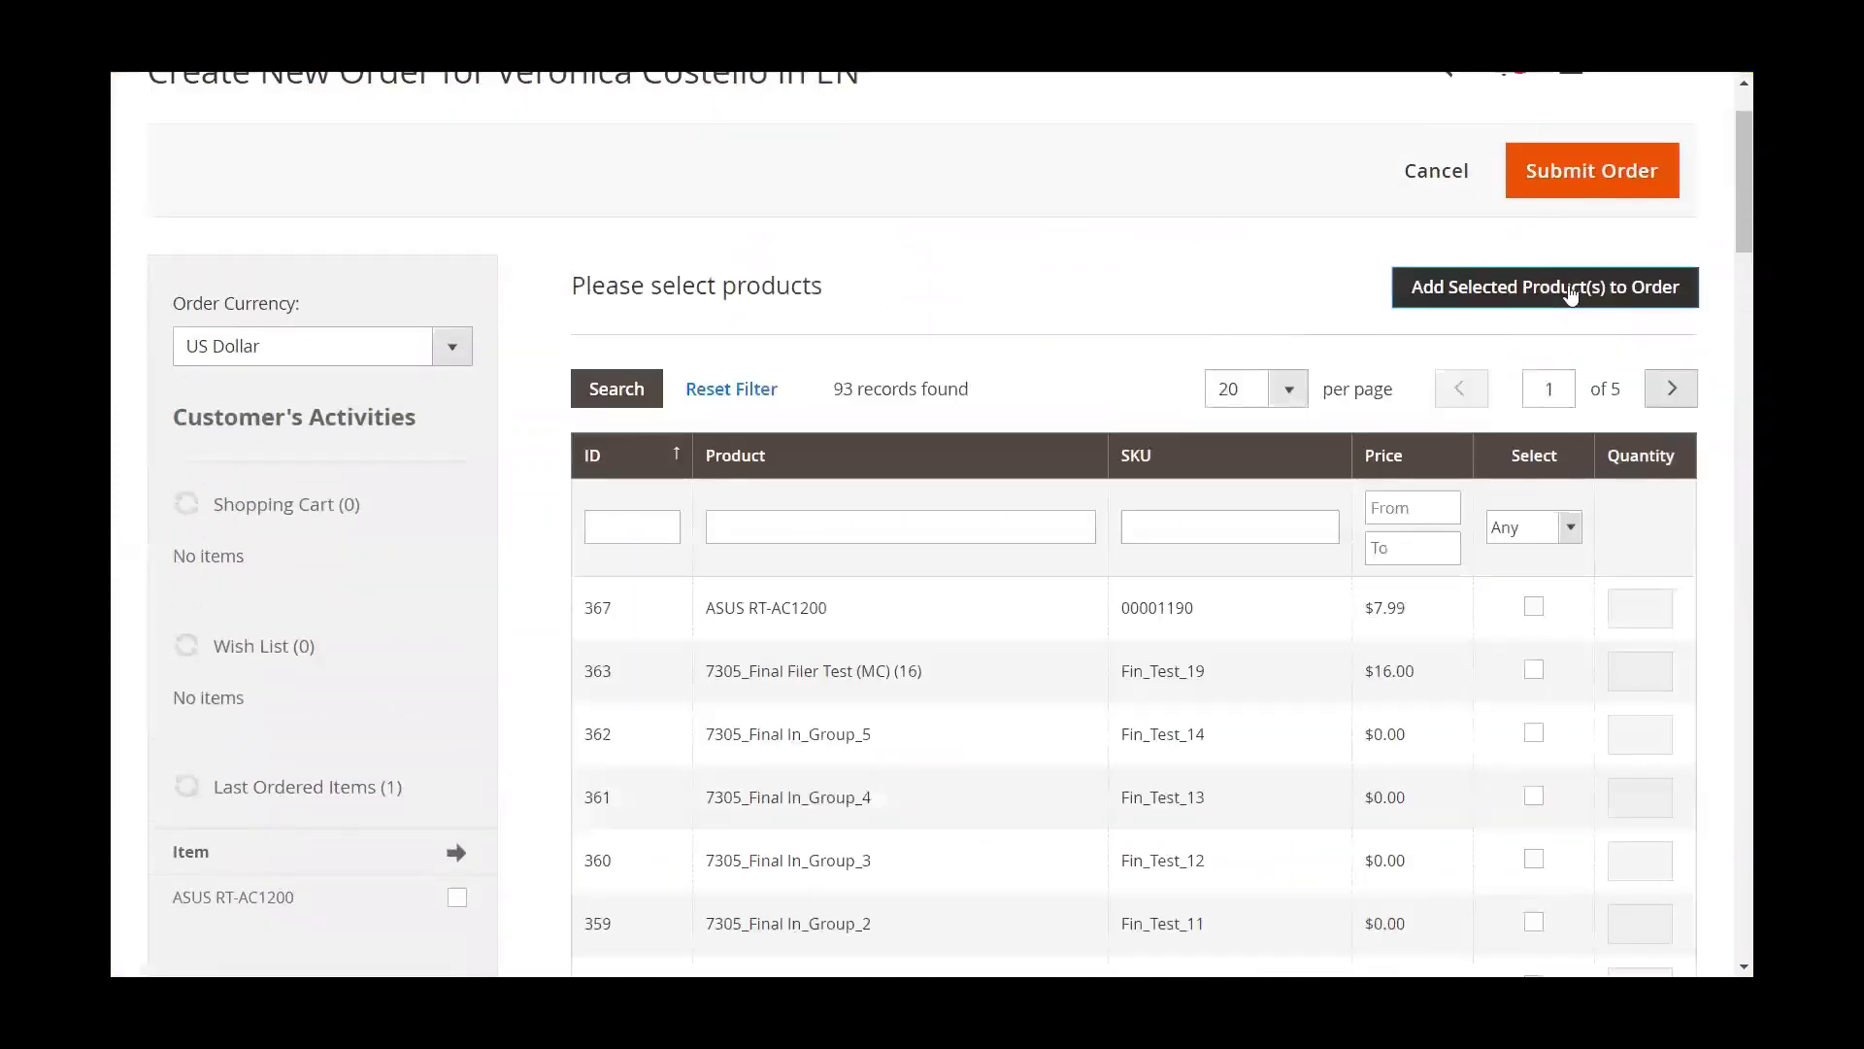
pyautogui.click(817, 609)
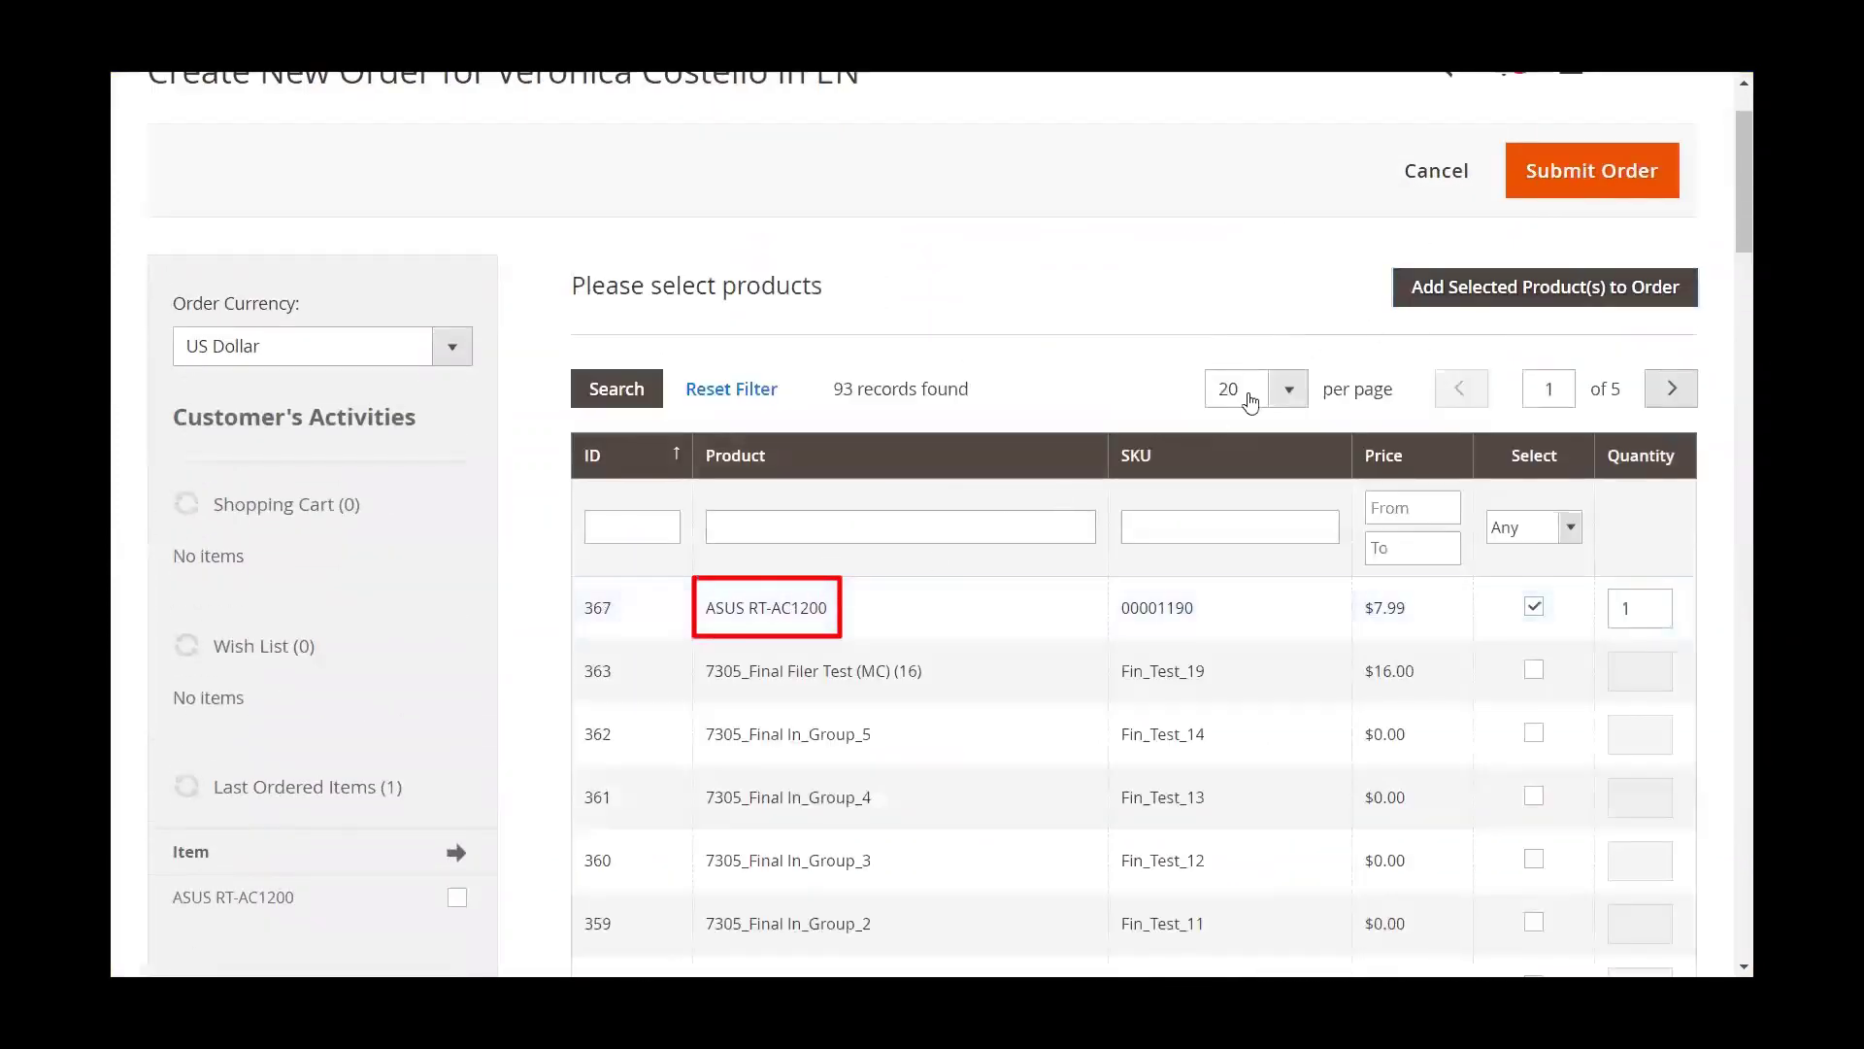
pyautogui.click(1466, 286)
# Step: Choose the Flat Rate fixed shipping method for the order and submit it
pyautogui.scroll(-10, 1467, 283)
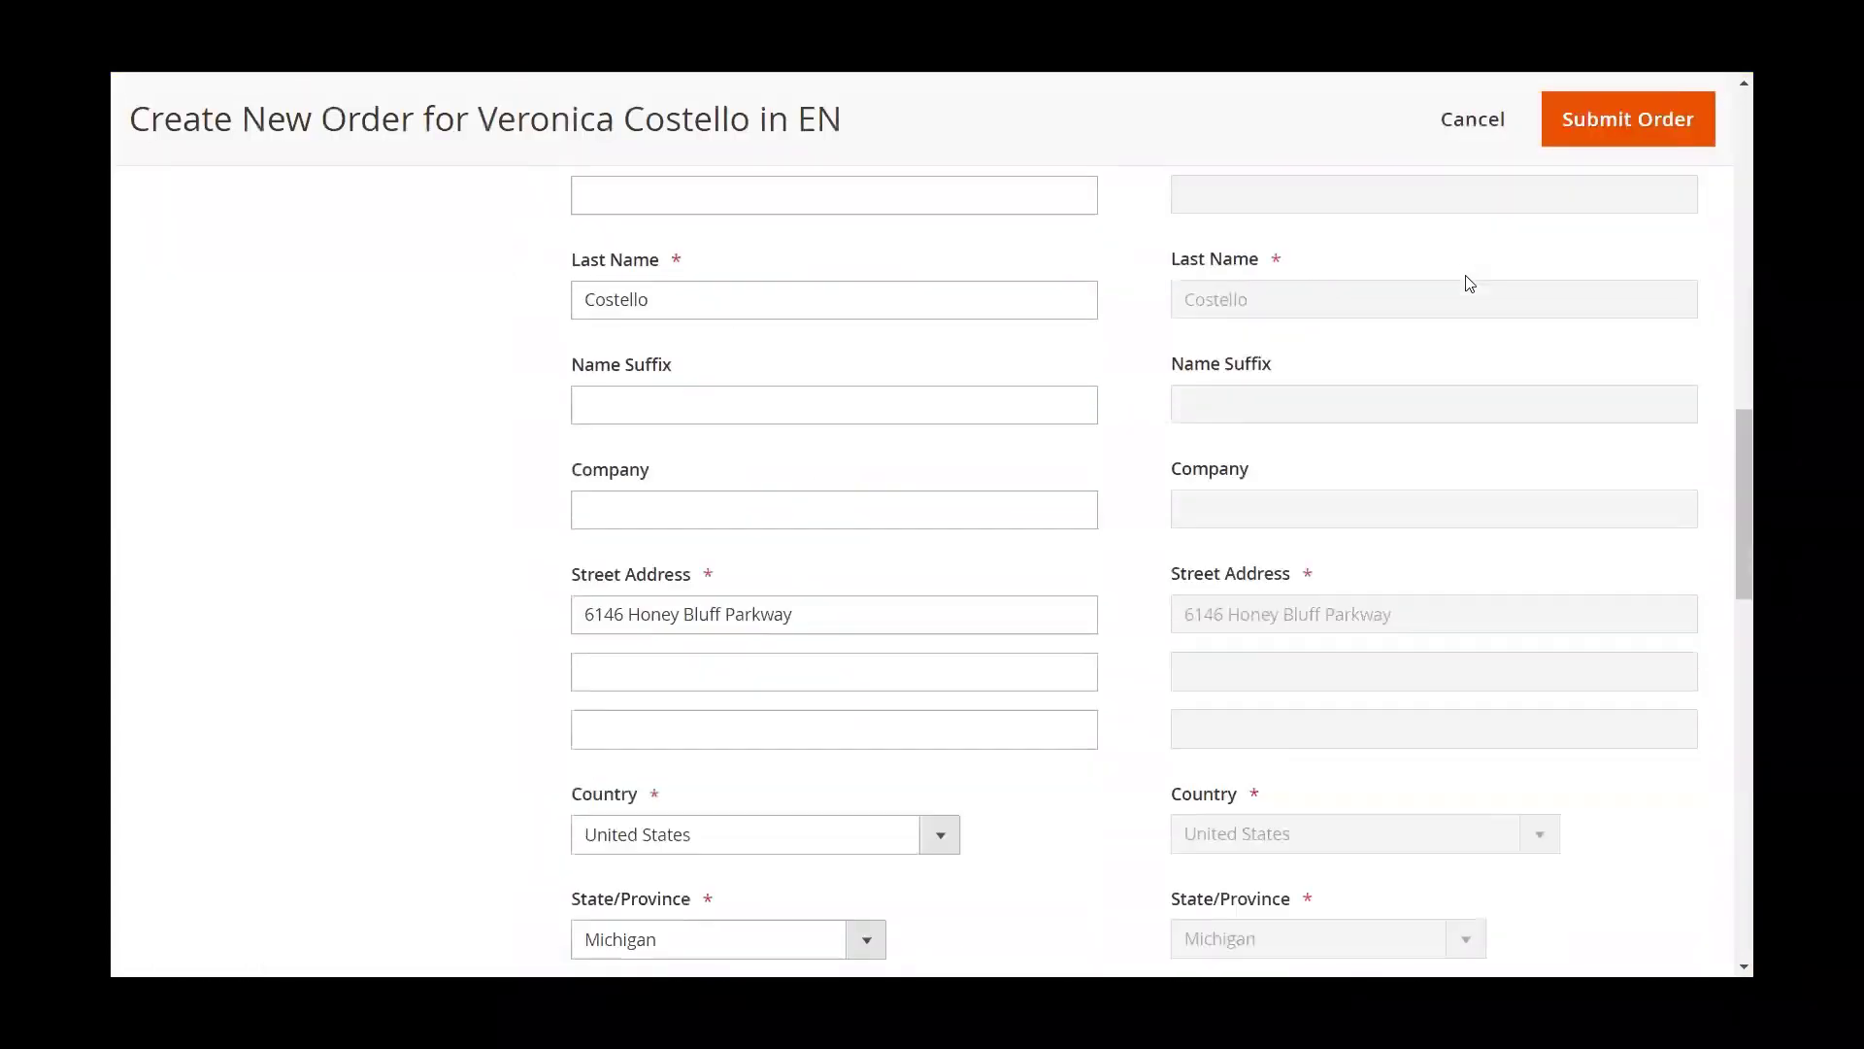
pyautogui.scroll(-10, 1468, 282)
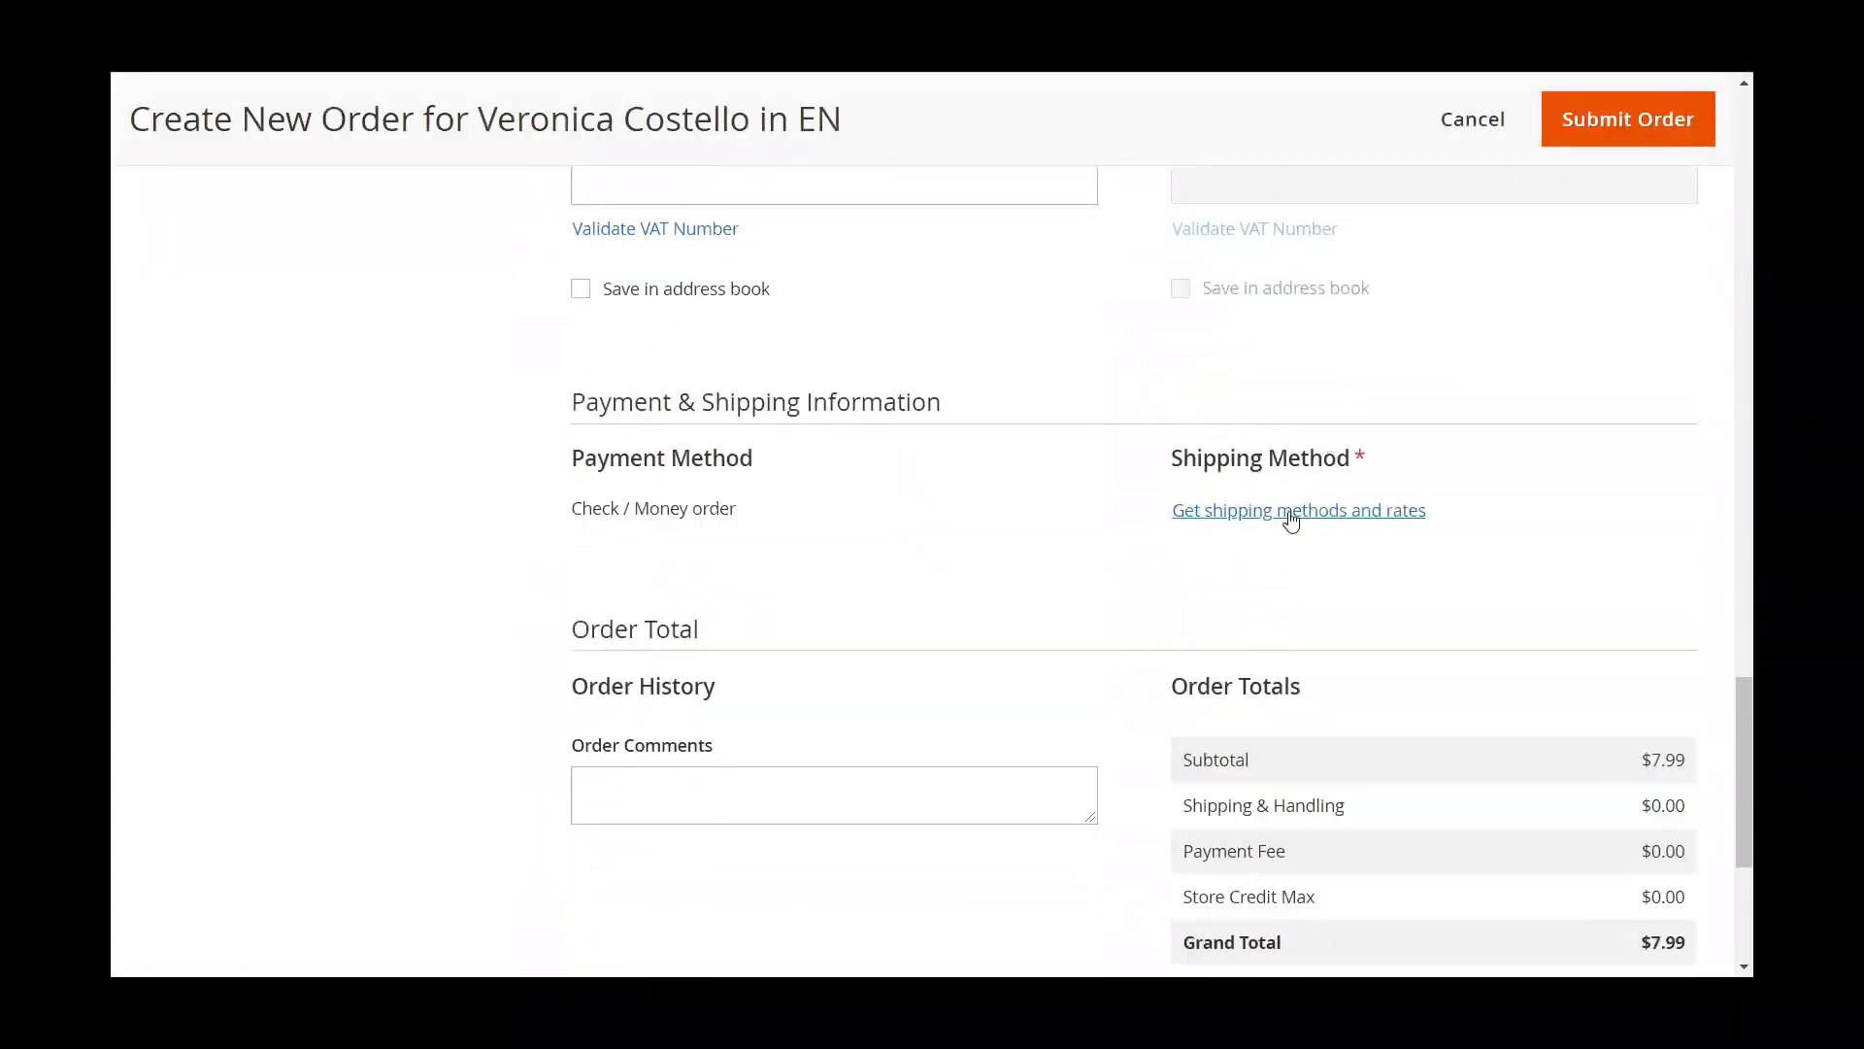
pyautogui.click(1291, 515)
pyautogui.click(1221, 550)
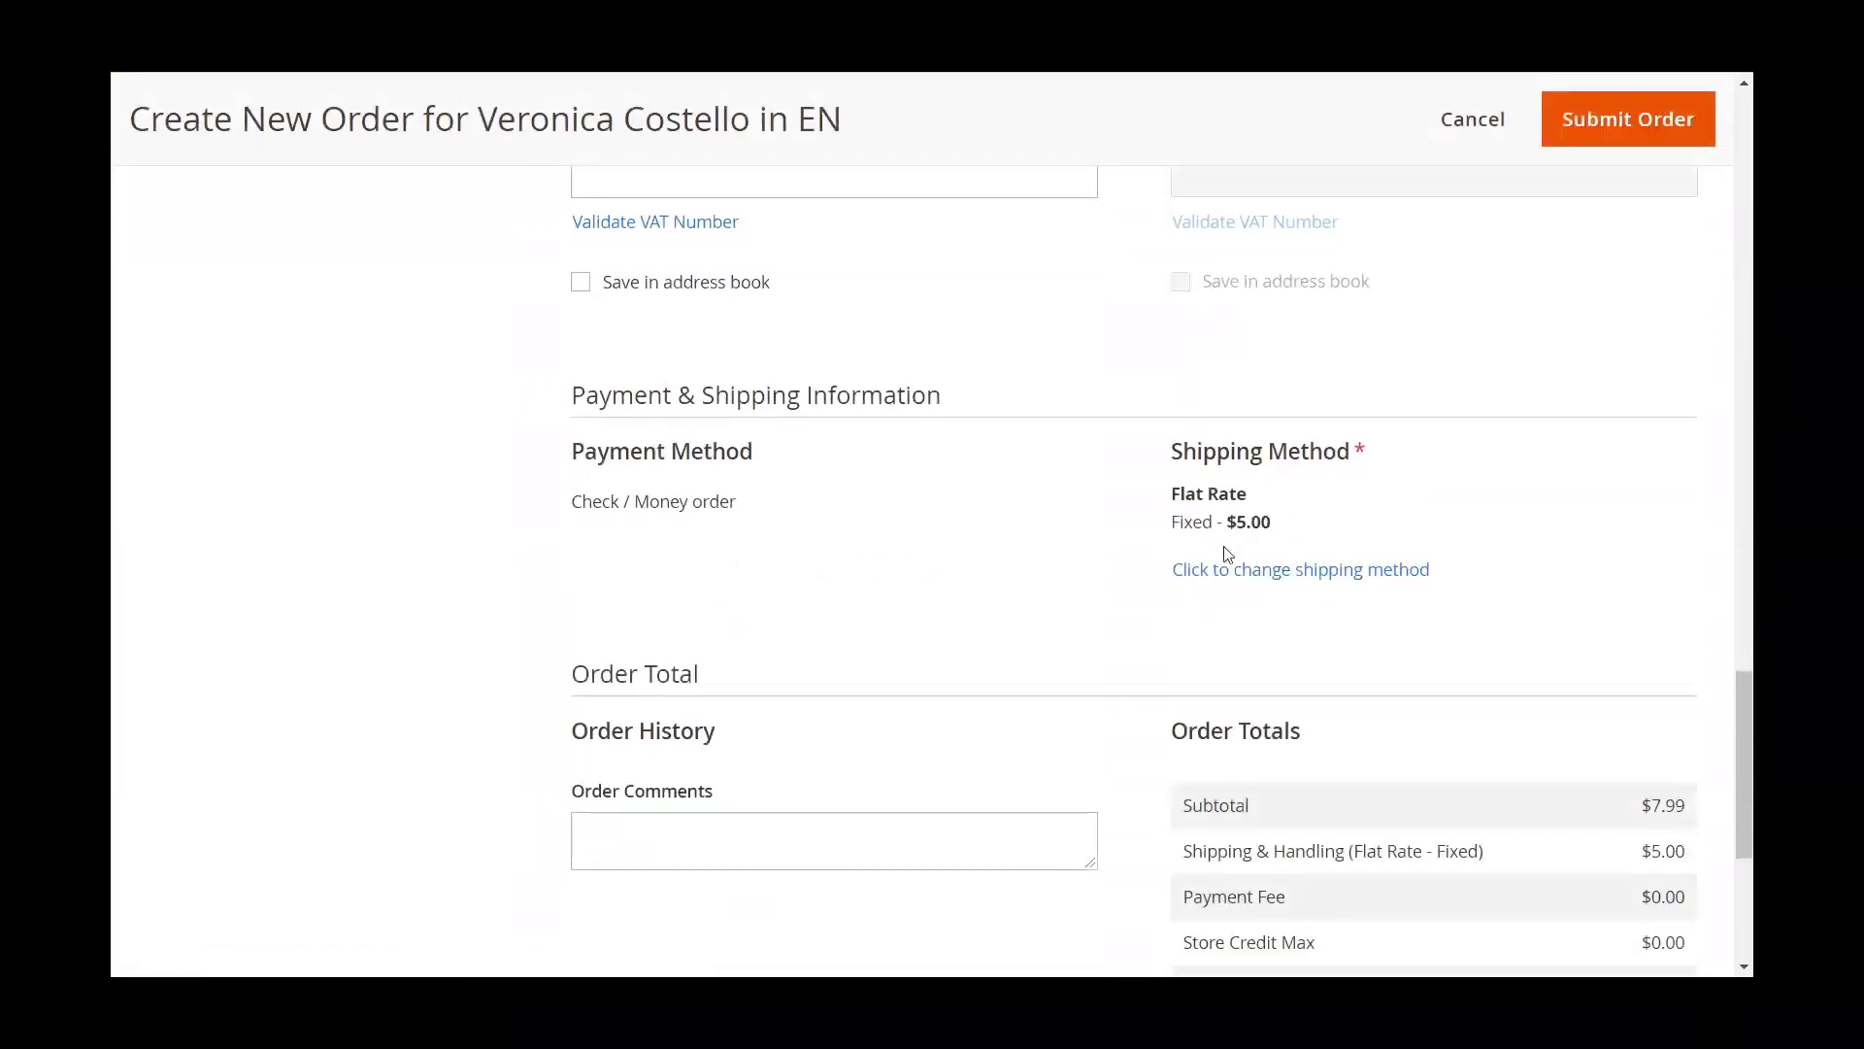
pyautogui.scroll(-5, 1226, 555)
pyautogui.click(1552, 686)
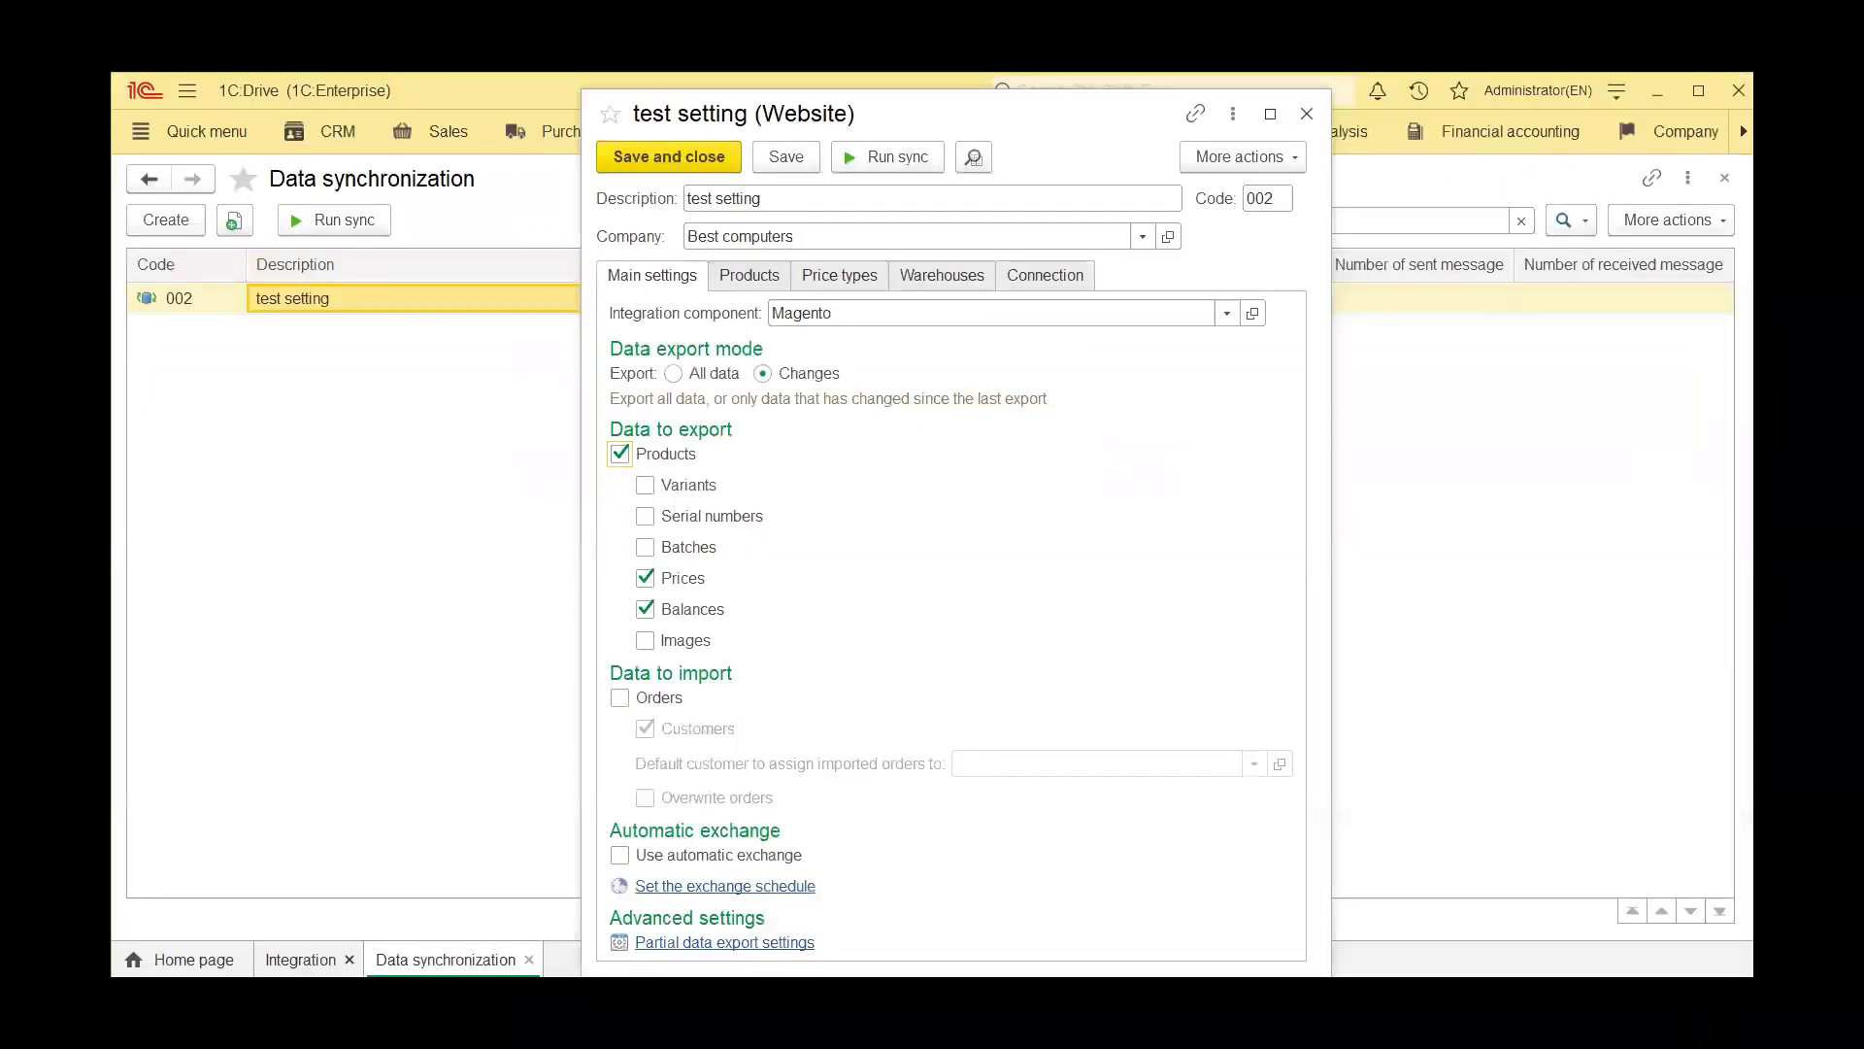
# Step: Switch off product export and switch on order import in the "test setting" exchange, and save the changes
pyautogui.click(620, 453)
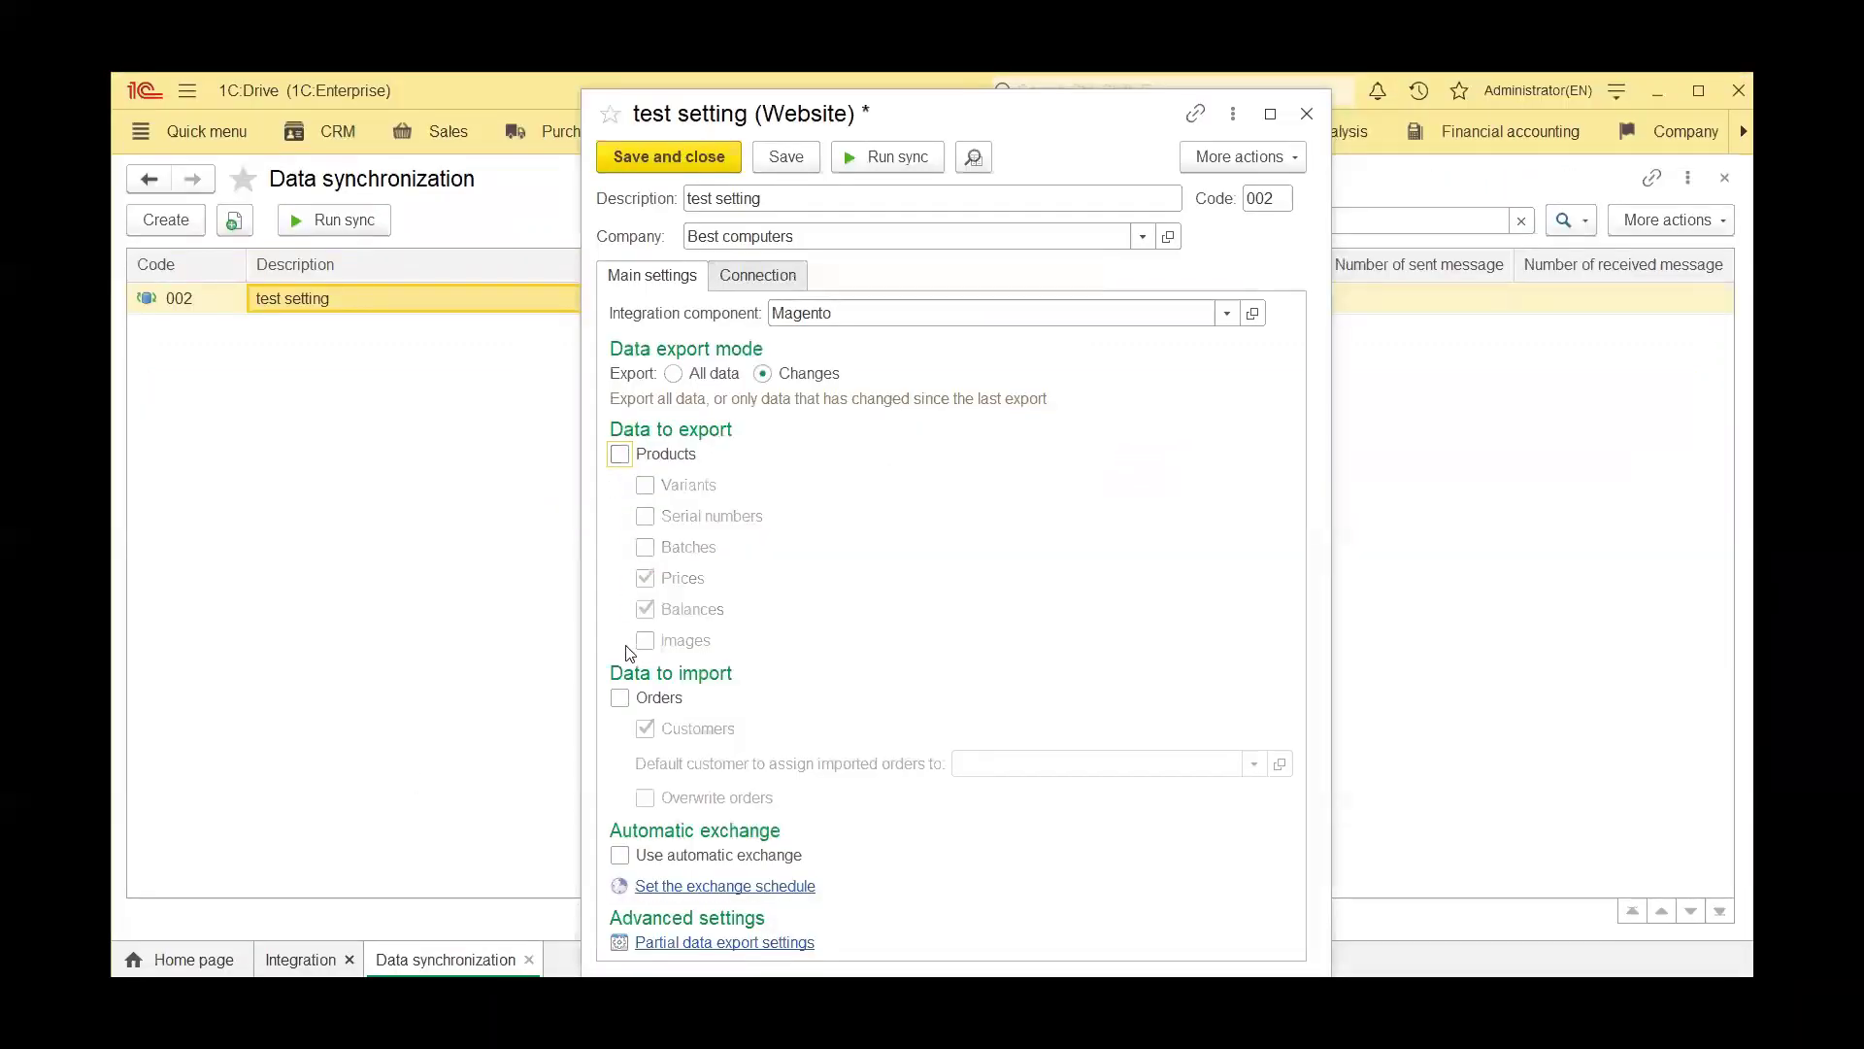
pyautogui.click(620, 698)
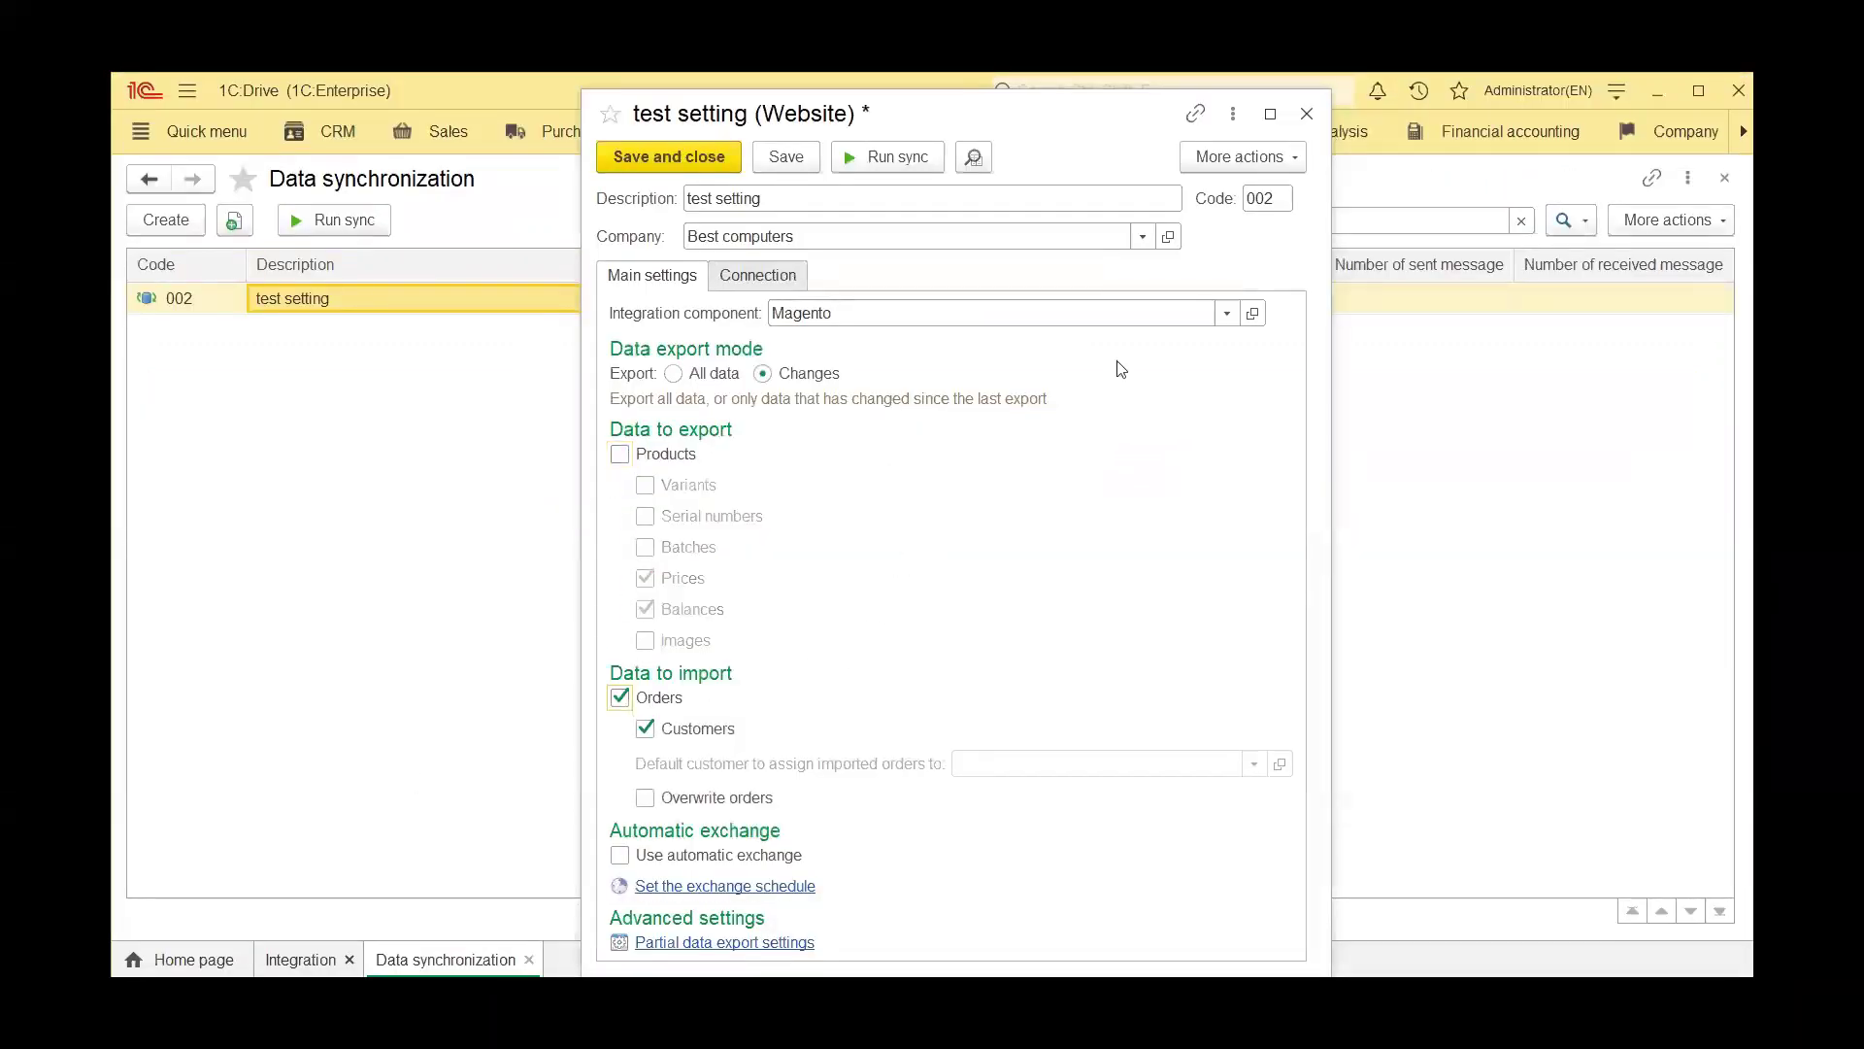
pyautogui.click(1304, 117)
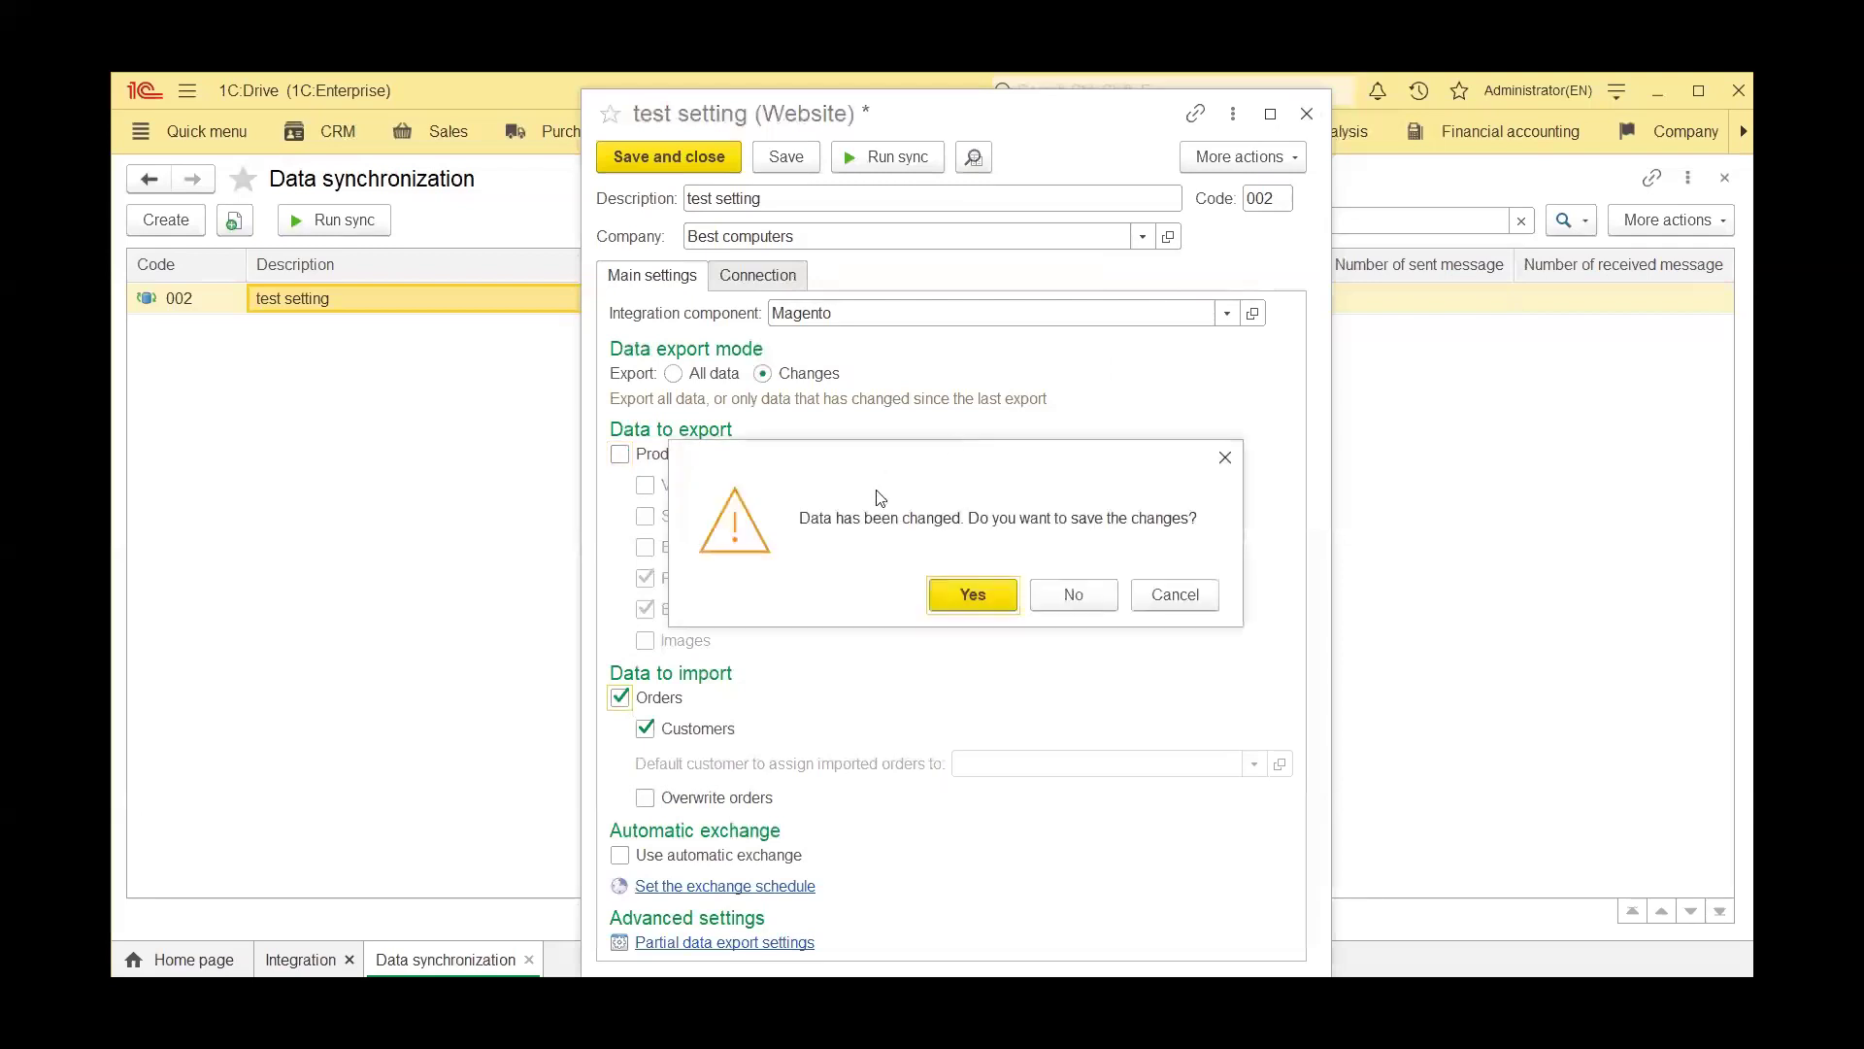
pyautogui.click(952, 600)
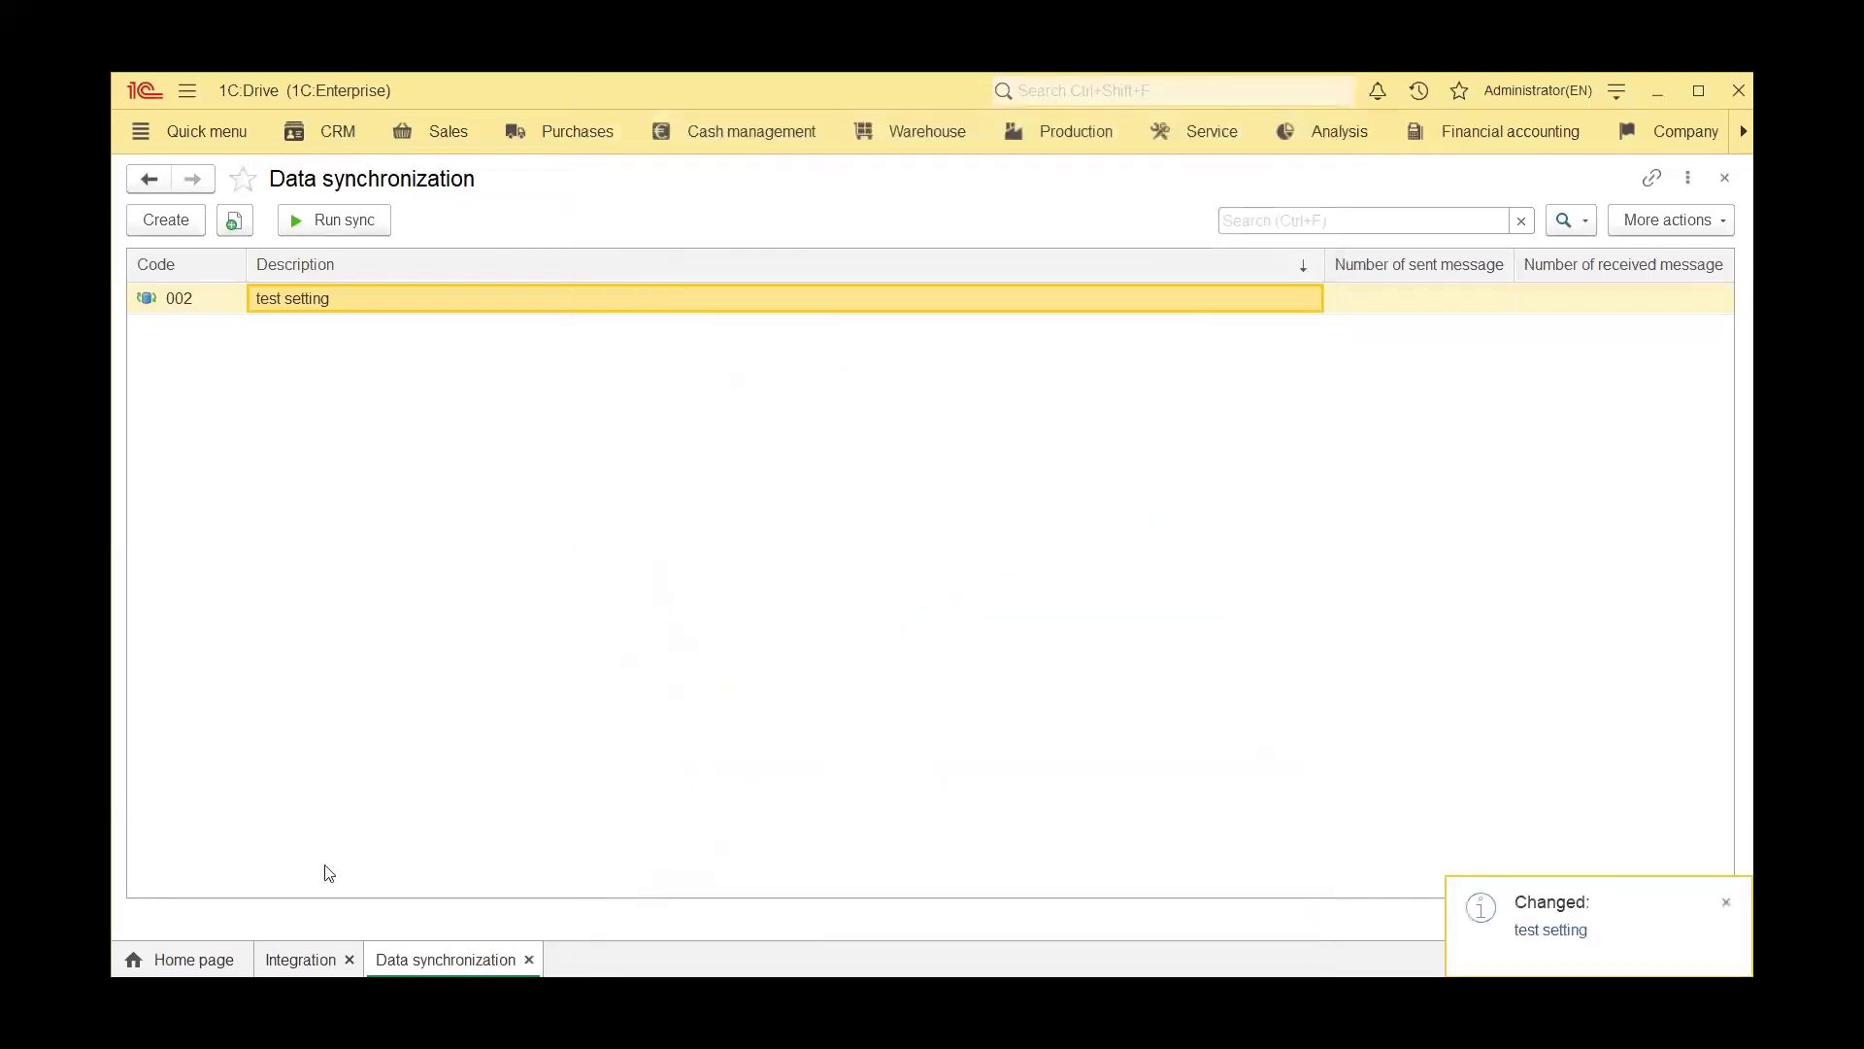
# Step: Assign Administrator(EN) to the Salespersons role for the company Best computers, save it and close the integration settings
pyautogui.click(309, 957)
pyautogui.click(406, 303)
pyautogui.click(166, 266)
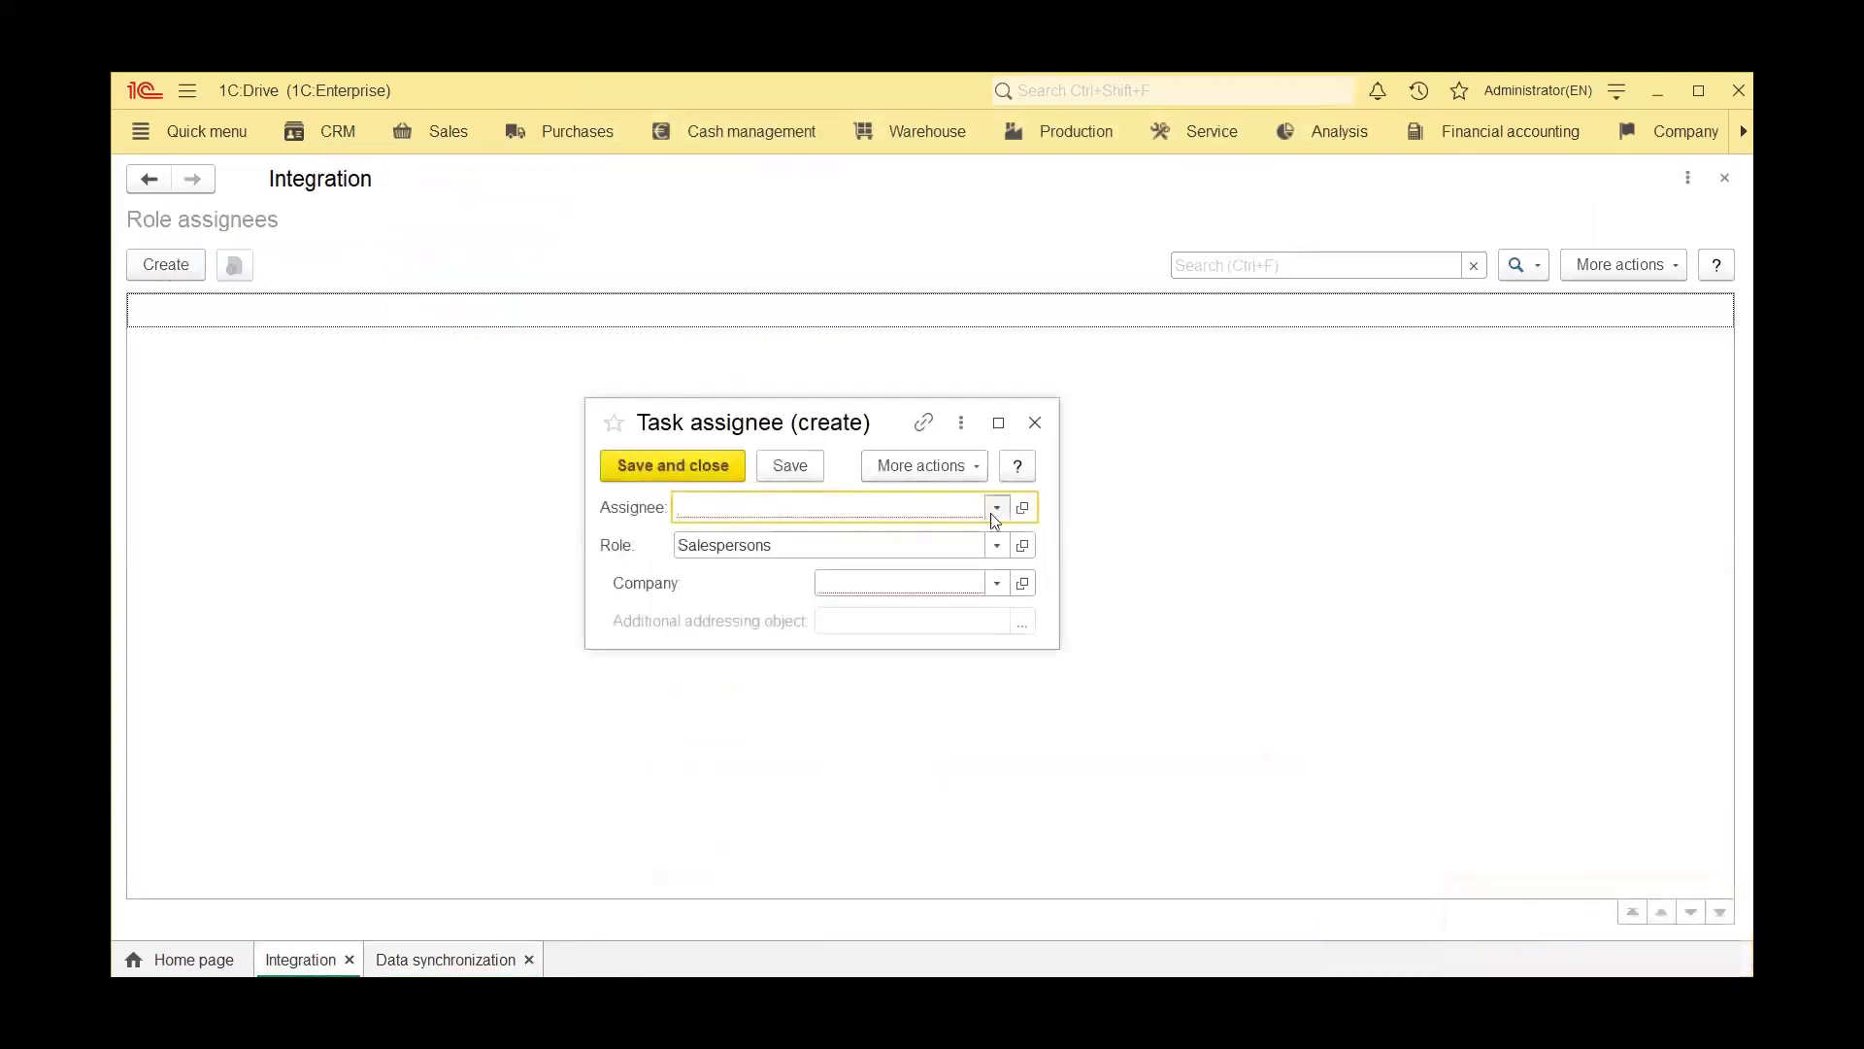
pyautogui.click(995, 508)
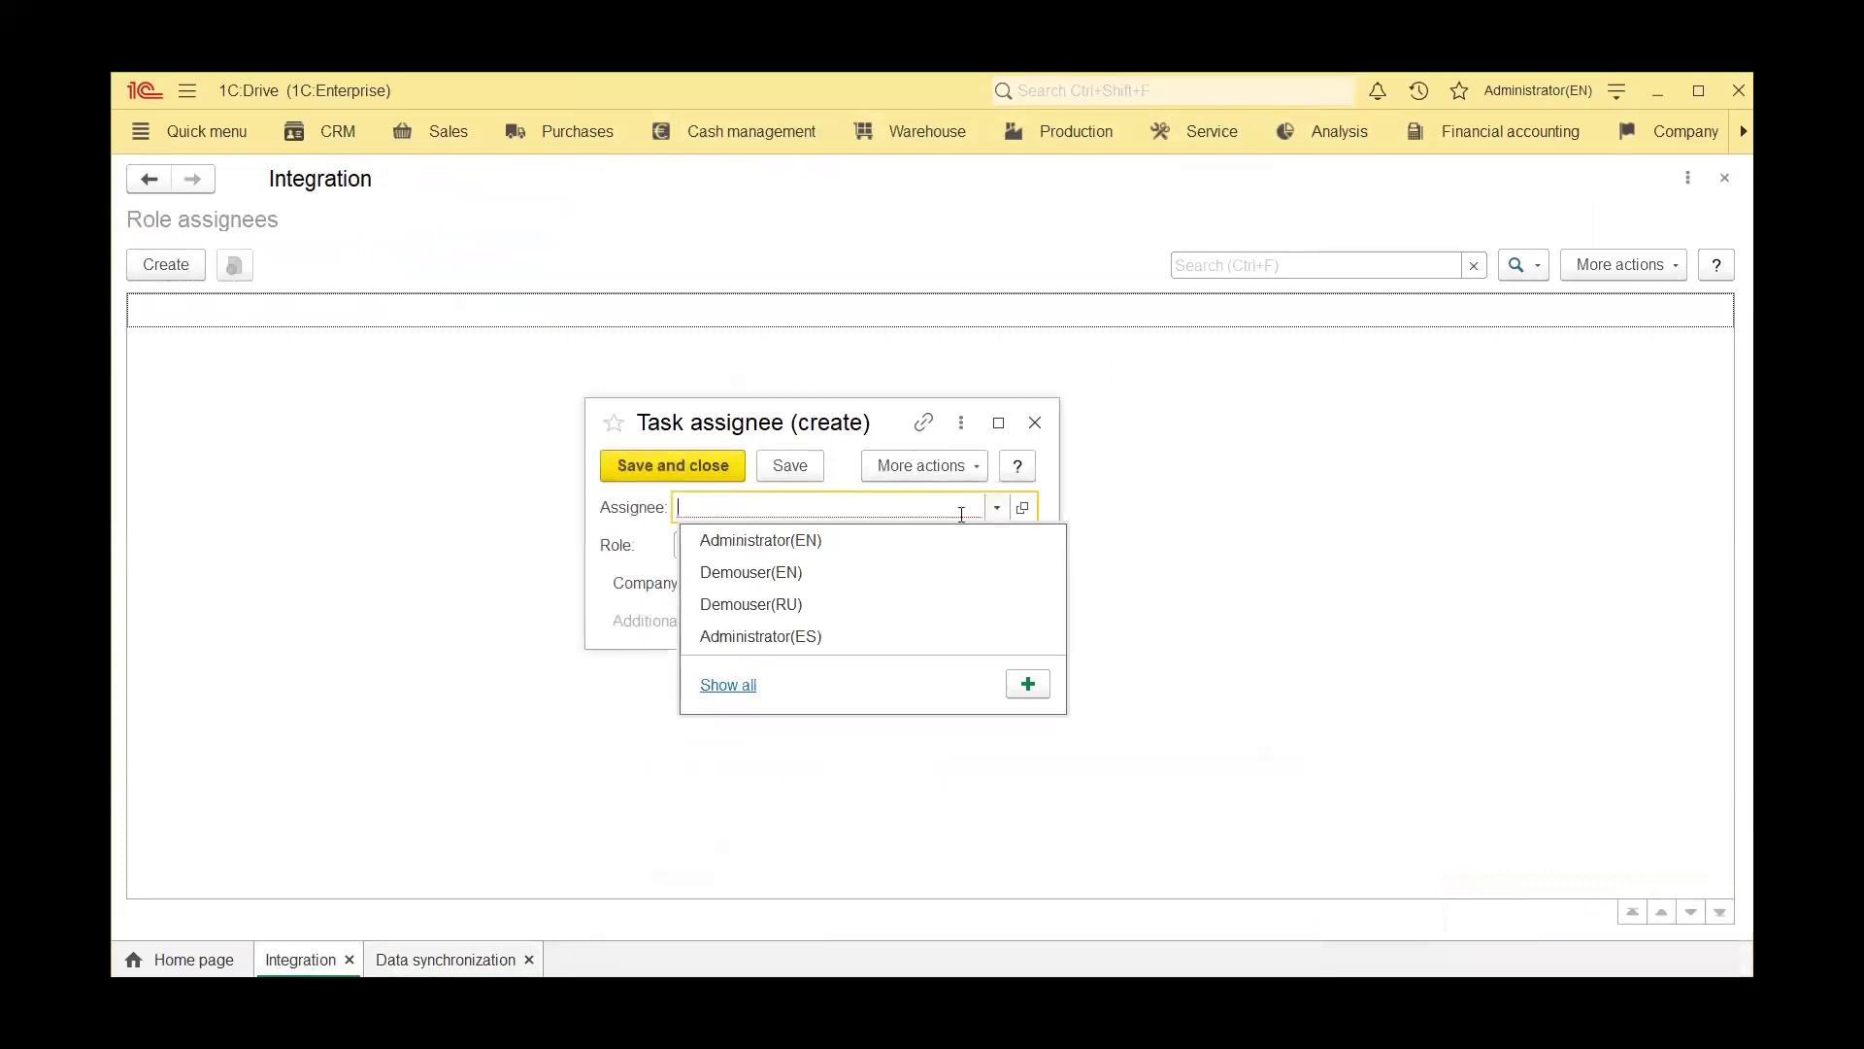
pyautogui.click(880, 541)
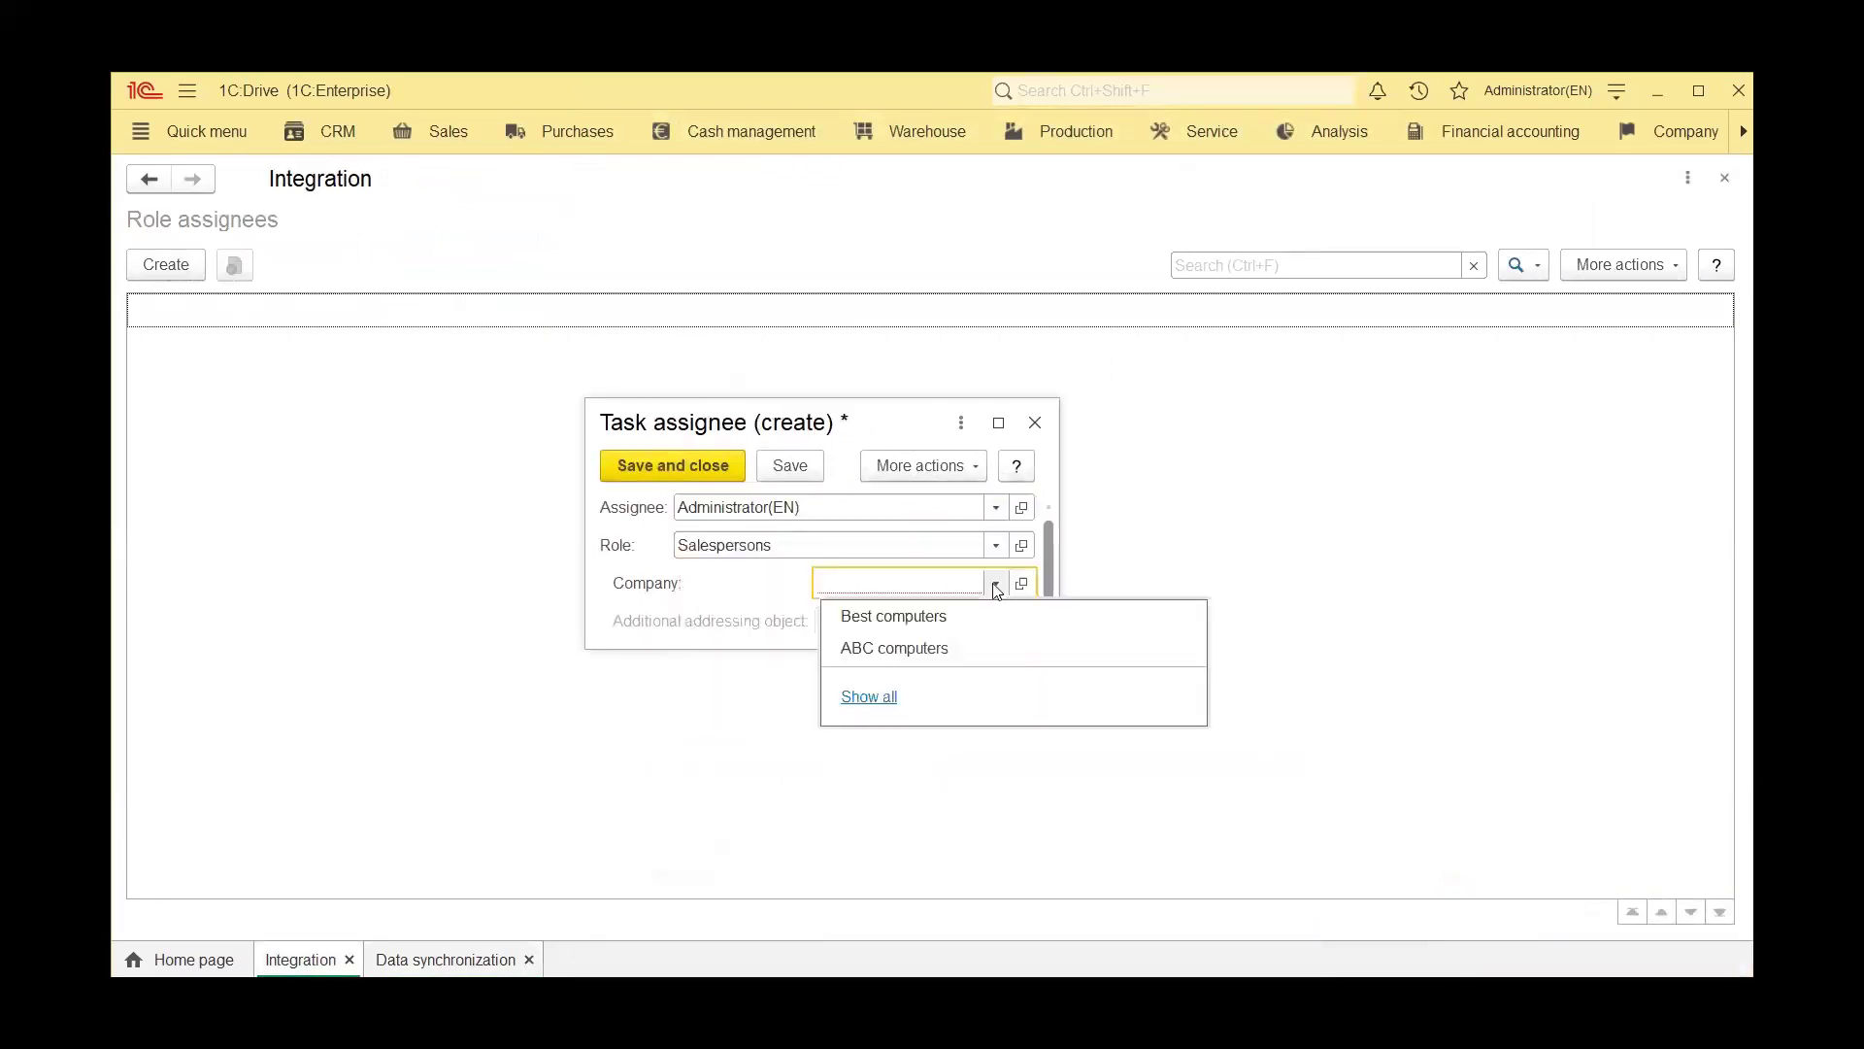
pyautogui.click(949, 610)
pyautogui.click(633, 463)
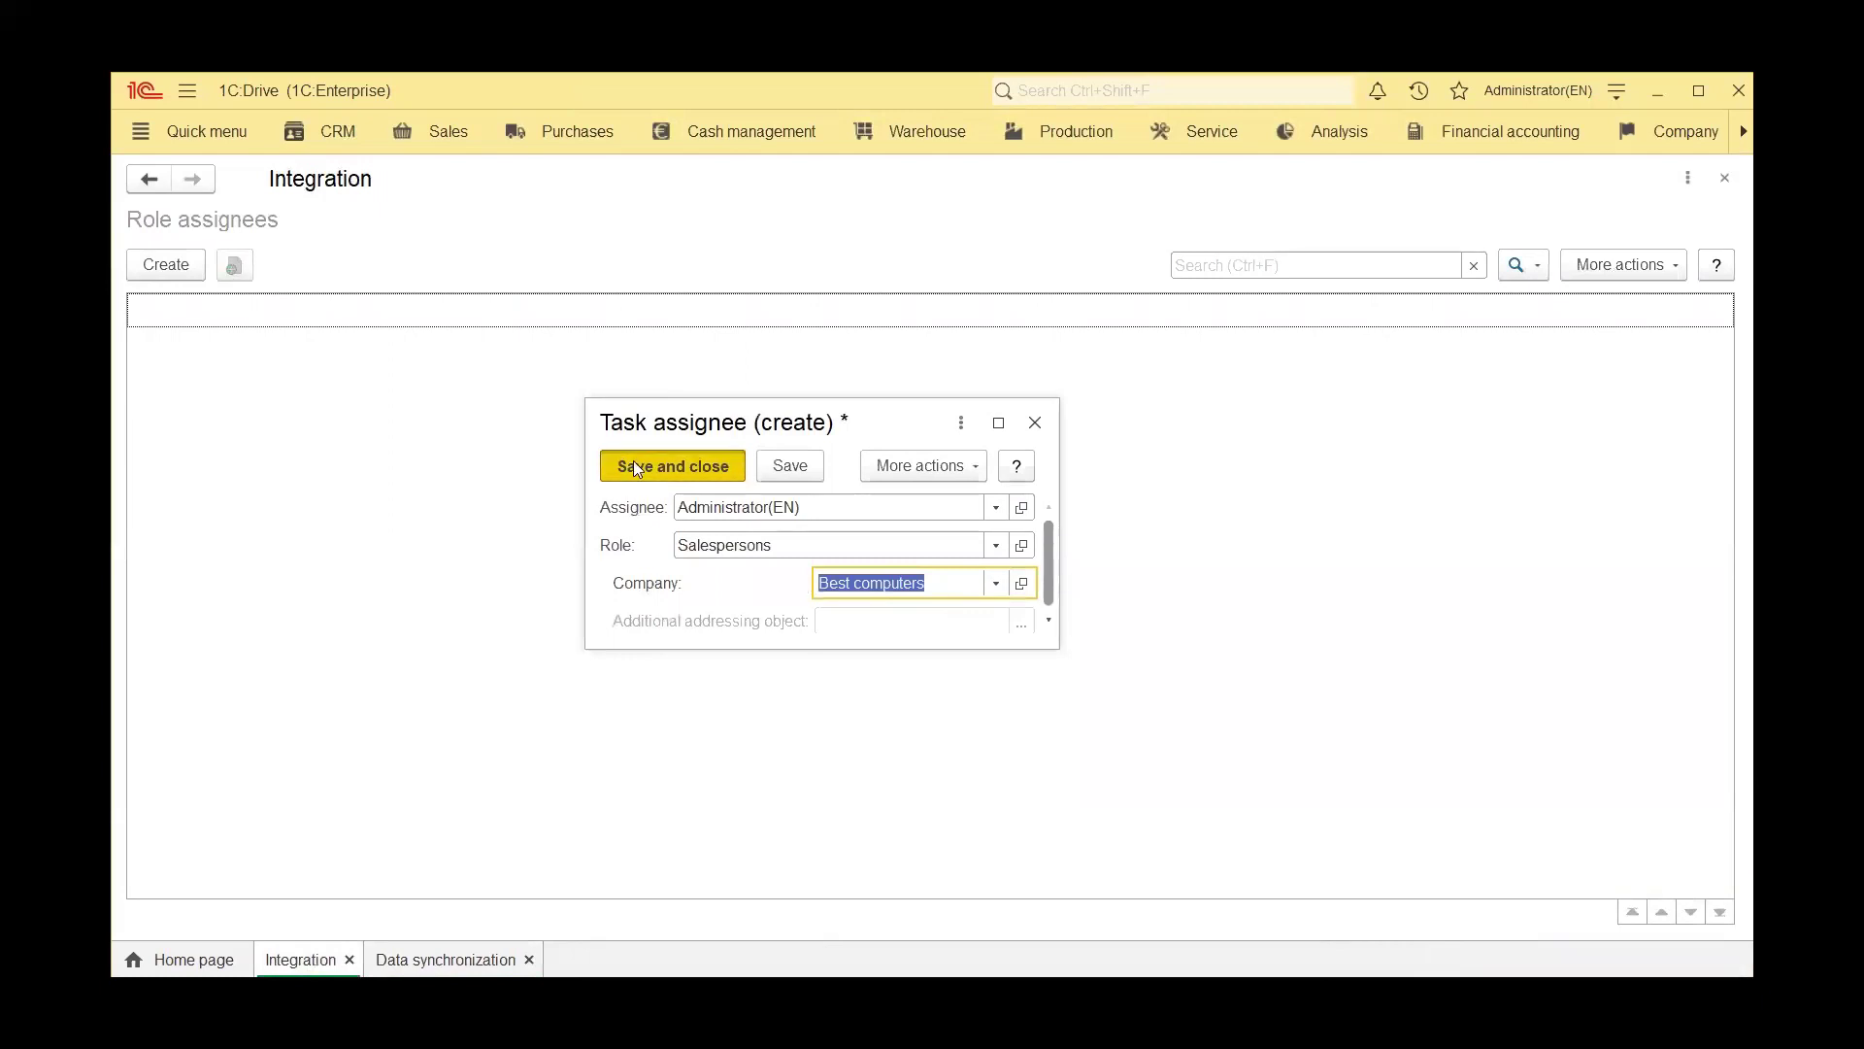
pyautogui.click(1725, 178)
# Step: Reopen the "test setting" exchange, run its synchronization and close it
pyautogui.doubleClick(325, 304)
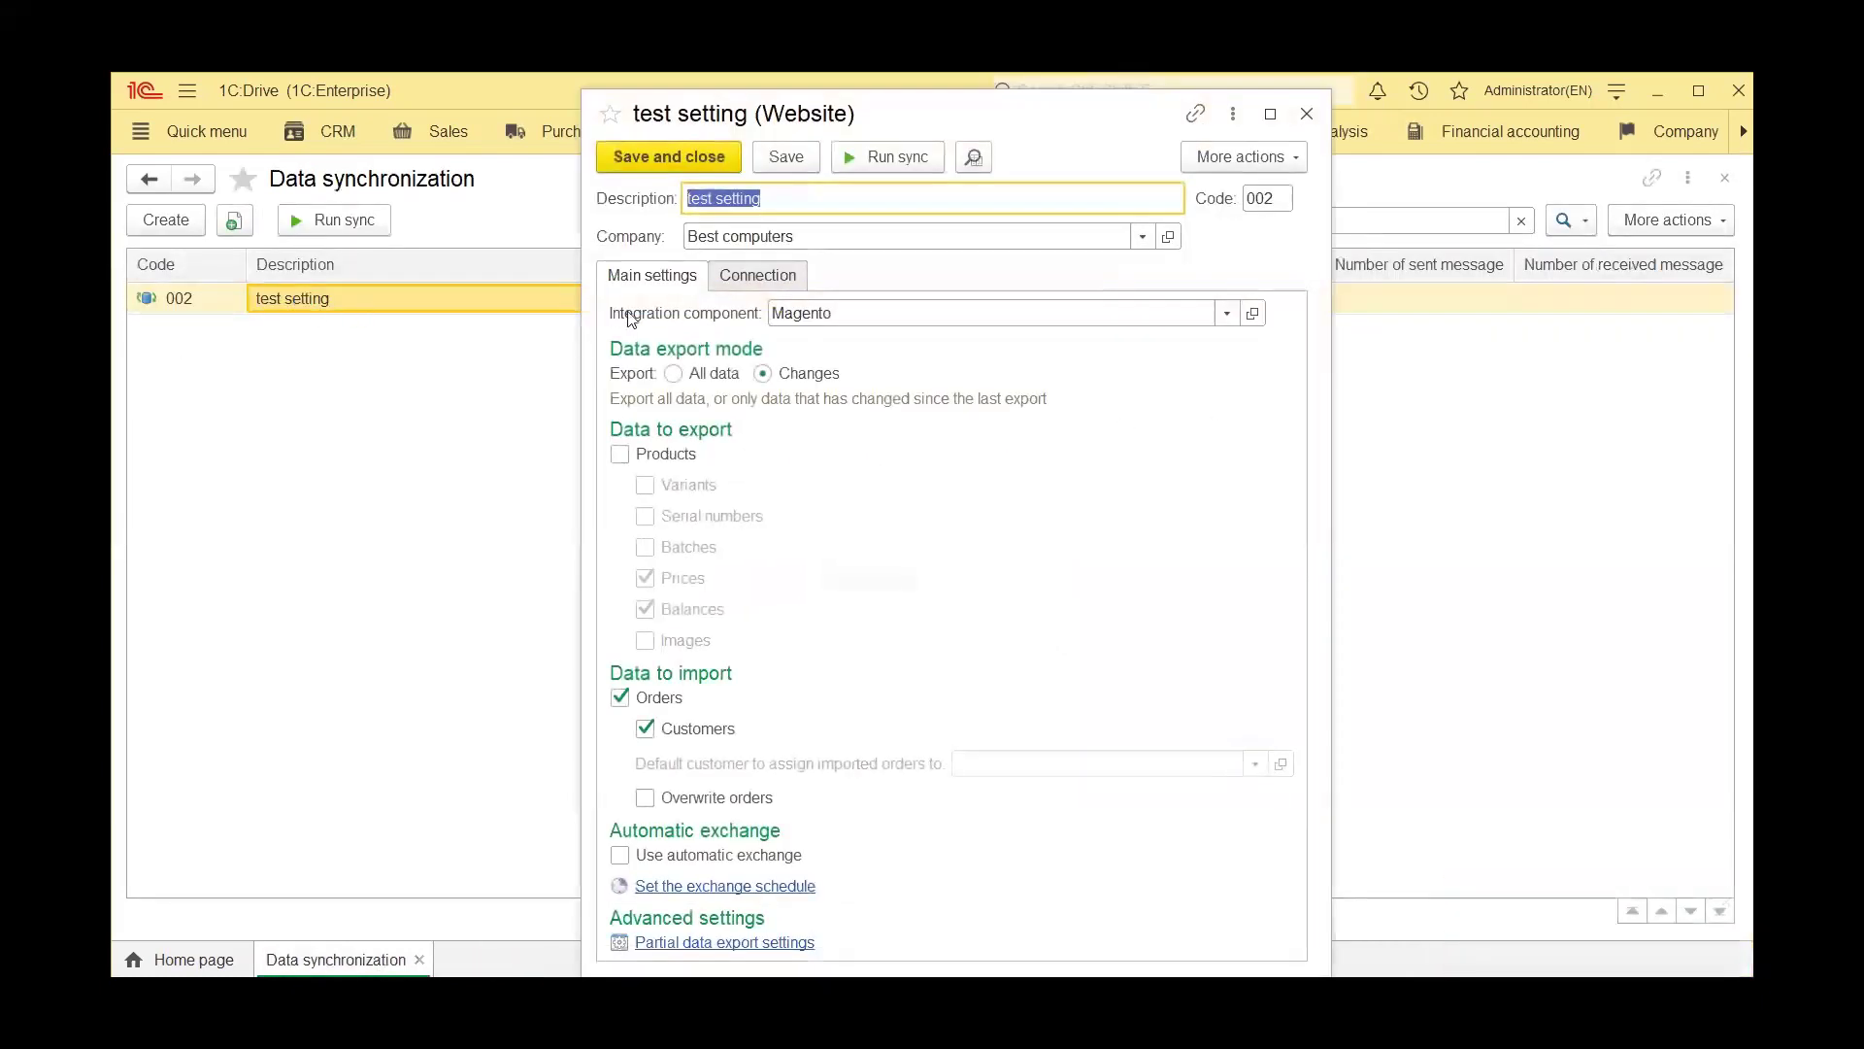
pyautogui.click(882, 163)
pyautogui.click(1308, 116)
# Step: Check the number, status and customer of the newest order in the sales orders list
pyautogui.click(443, 129)
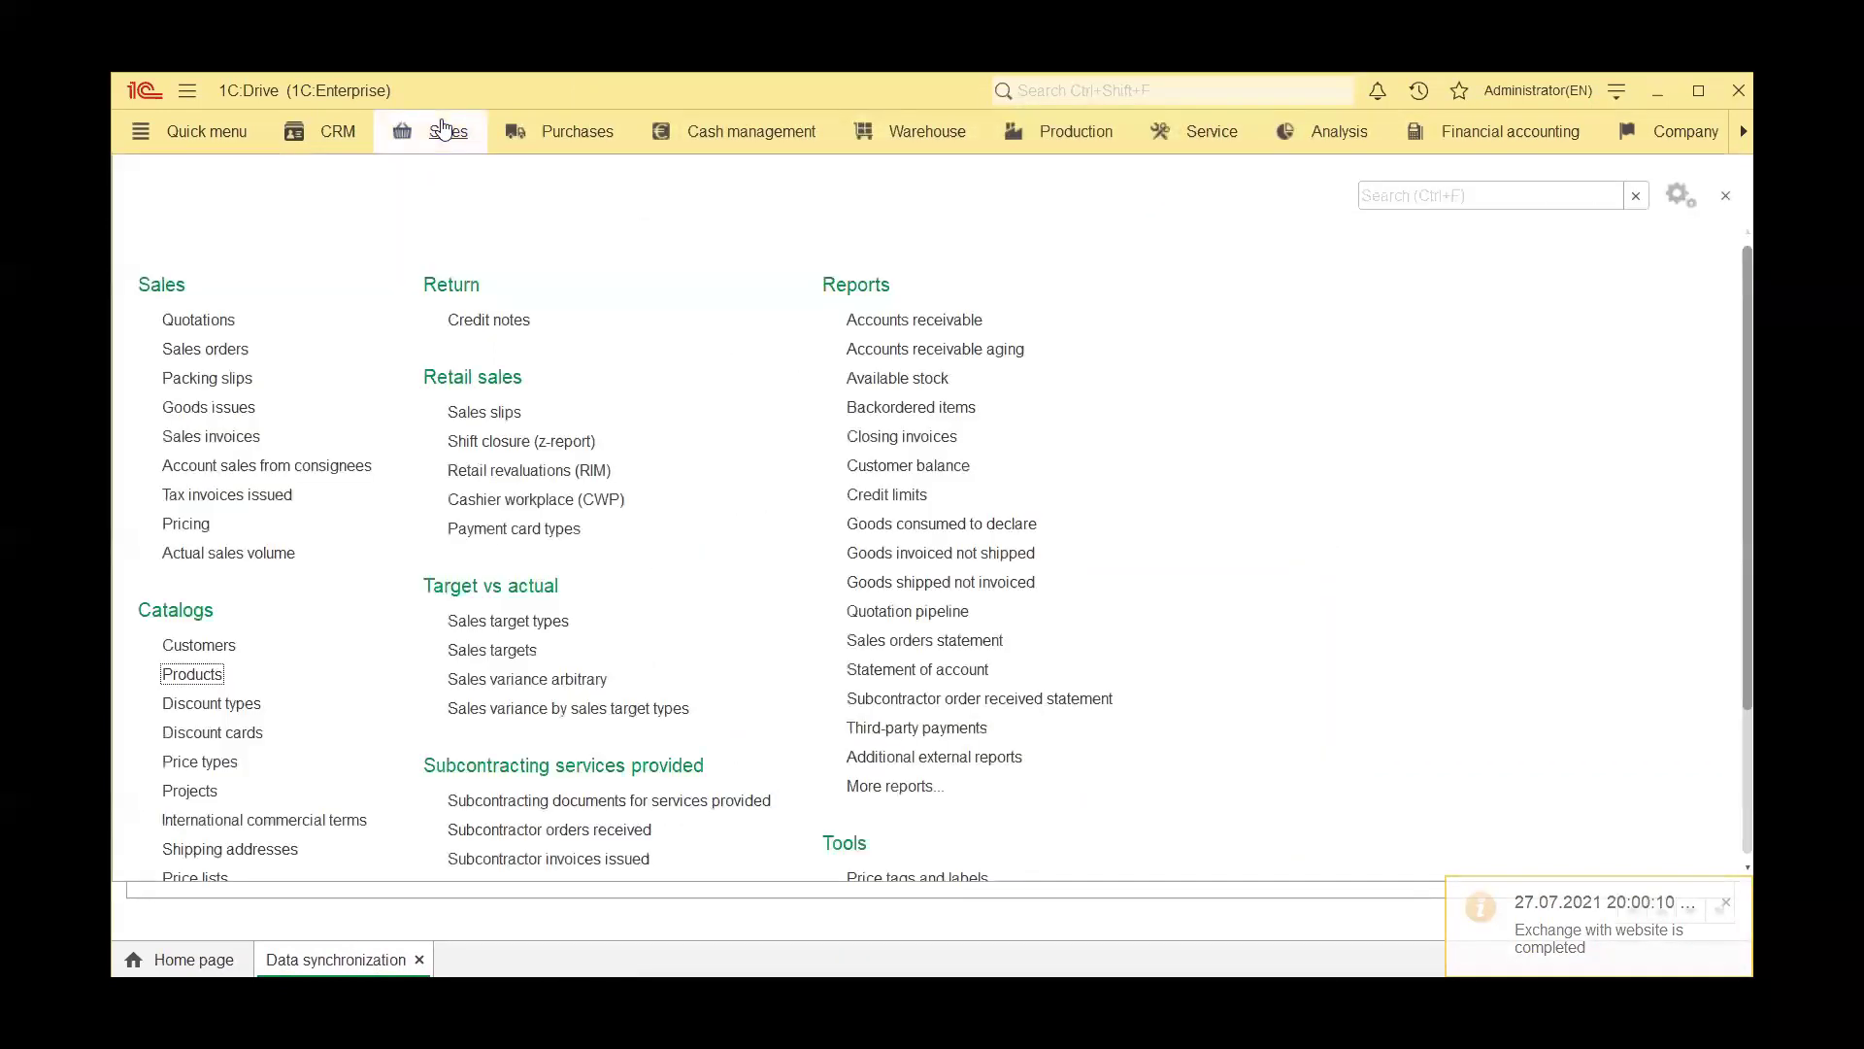
pyautogui.click(185, 351)
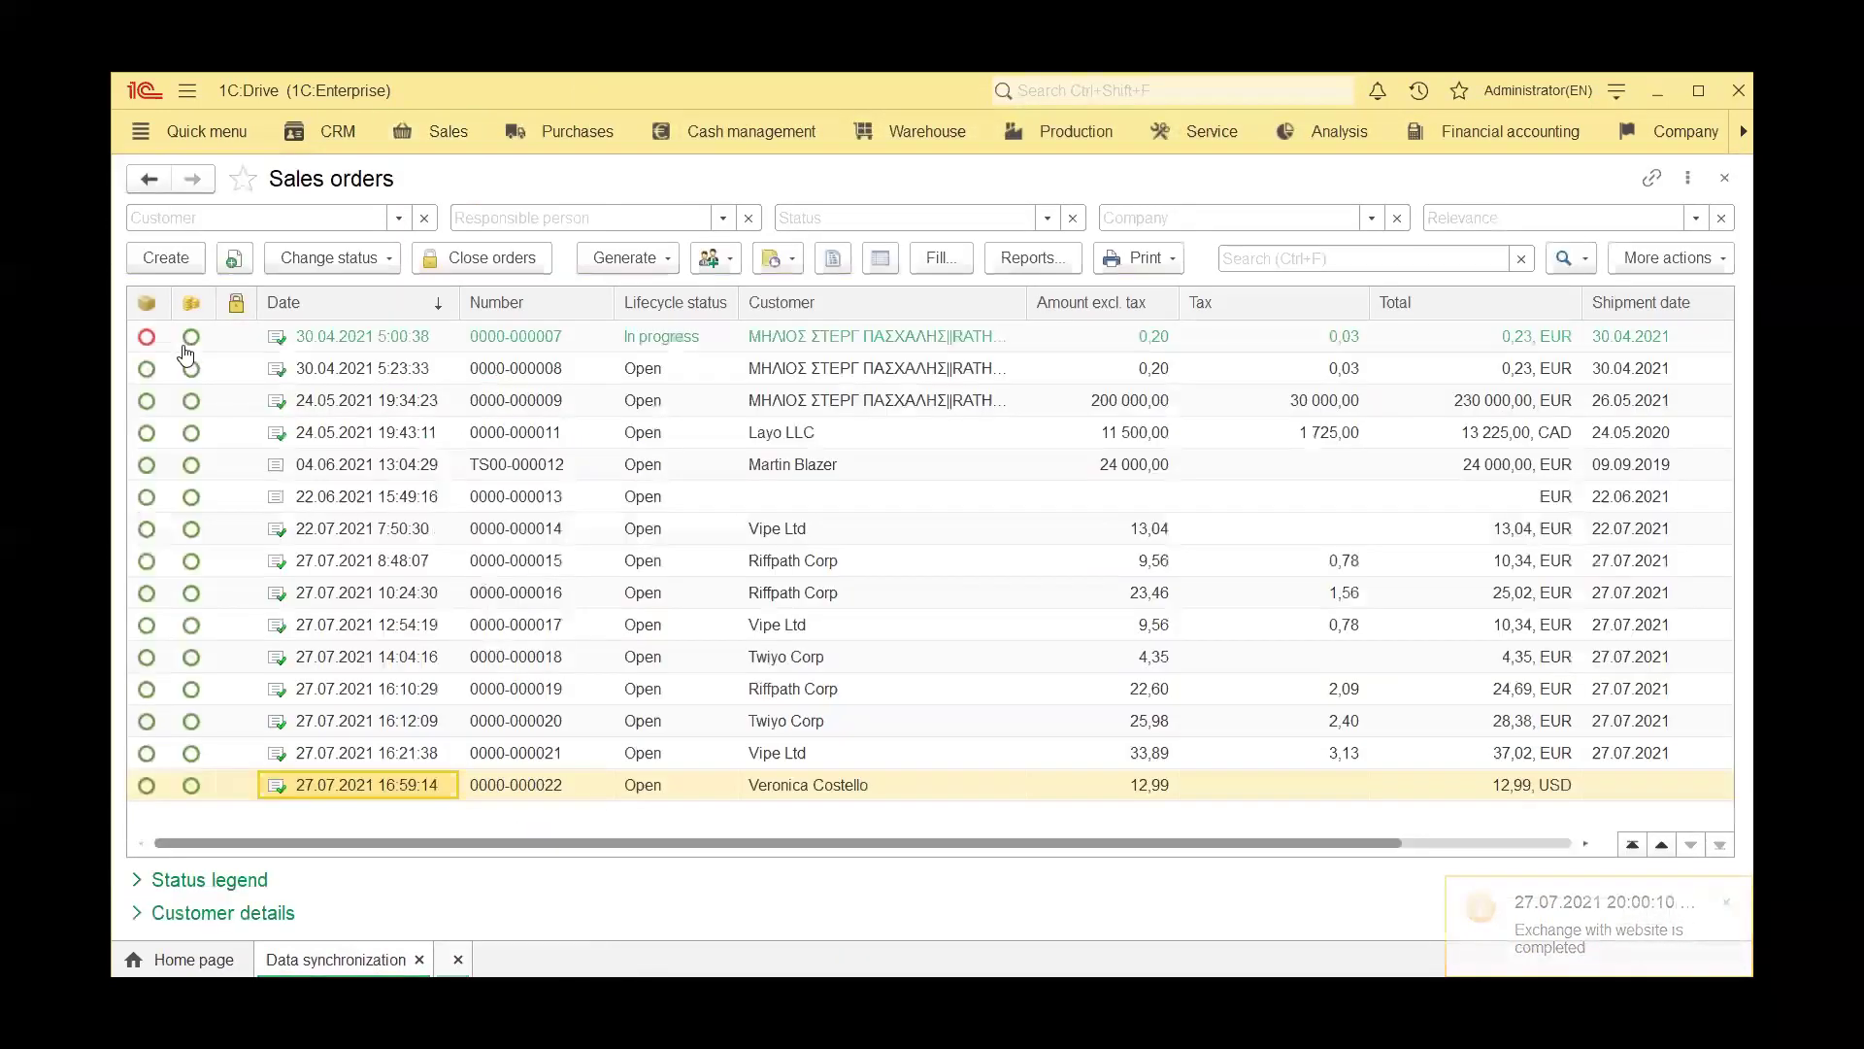
pyautogui.click(663, 786)
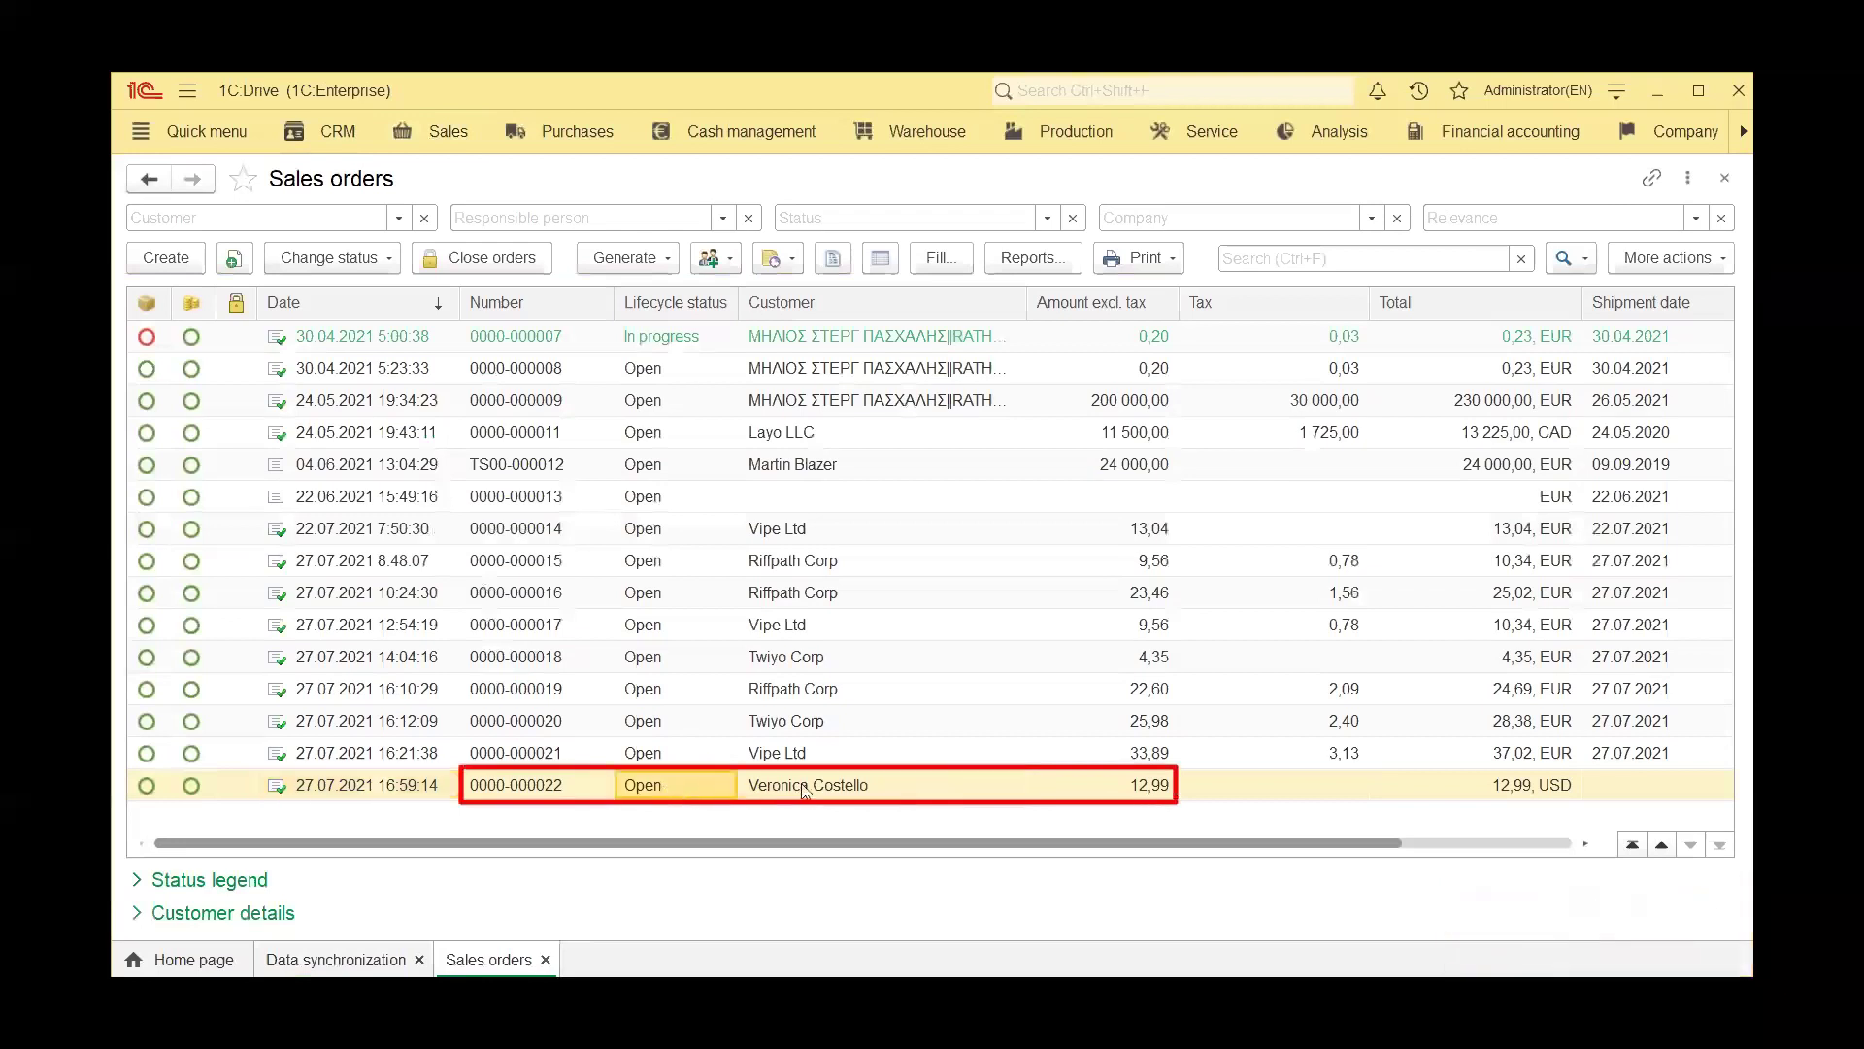
pyautogui.click(868, 785)
# Step: Accept the "Confirm Sales order from website" task on the home page for execution
pyautogui.click(197, 946)
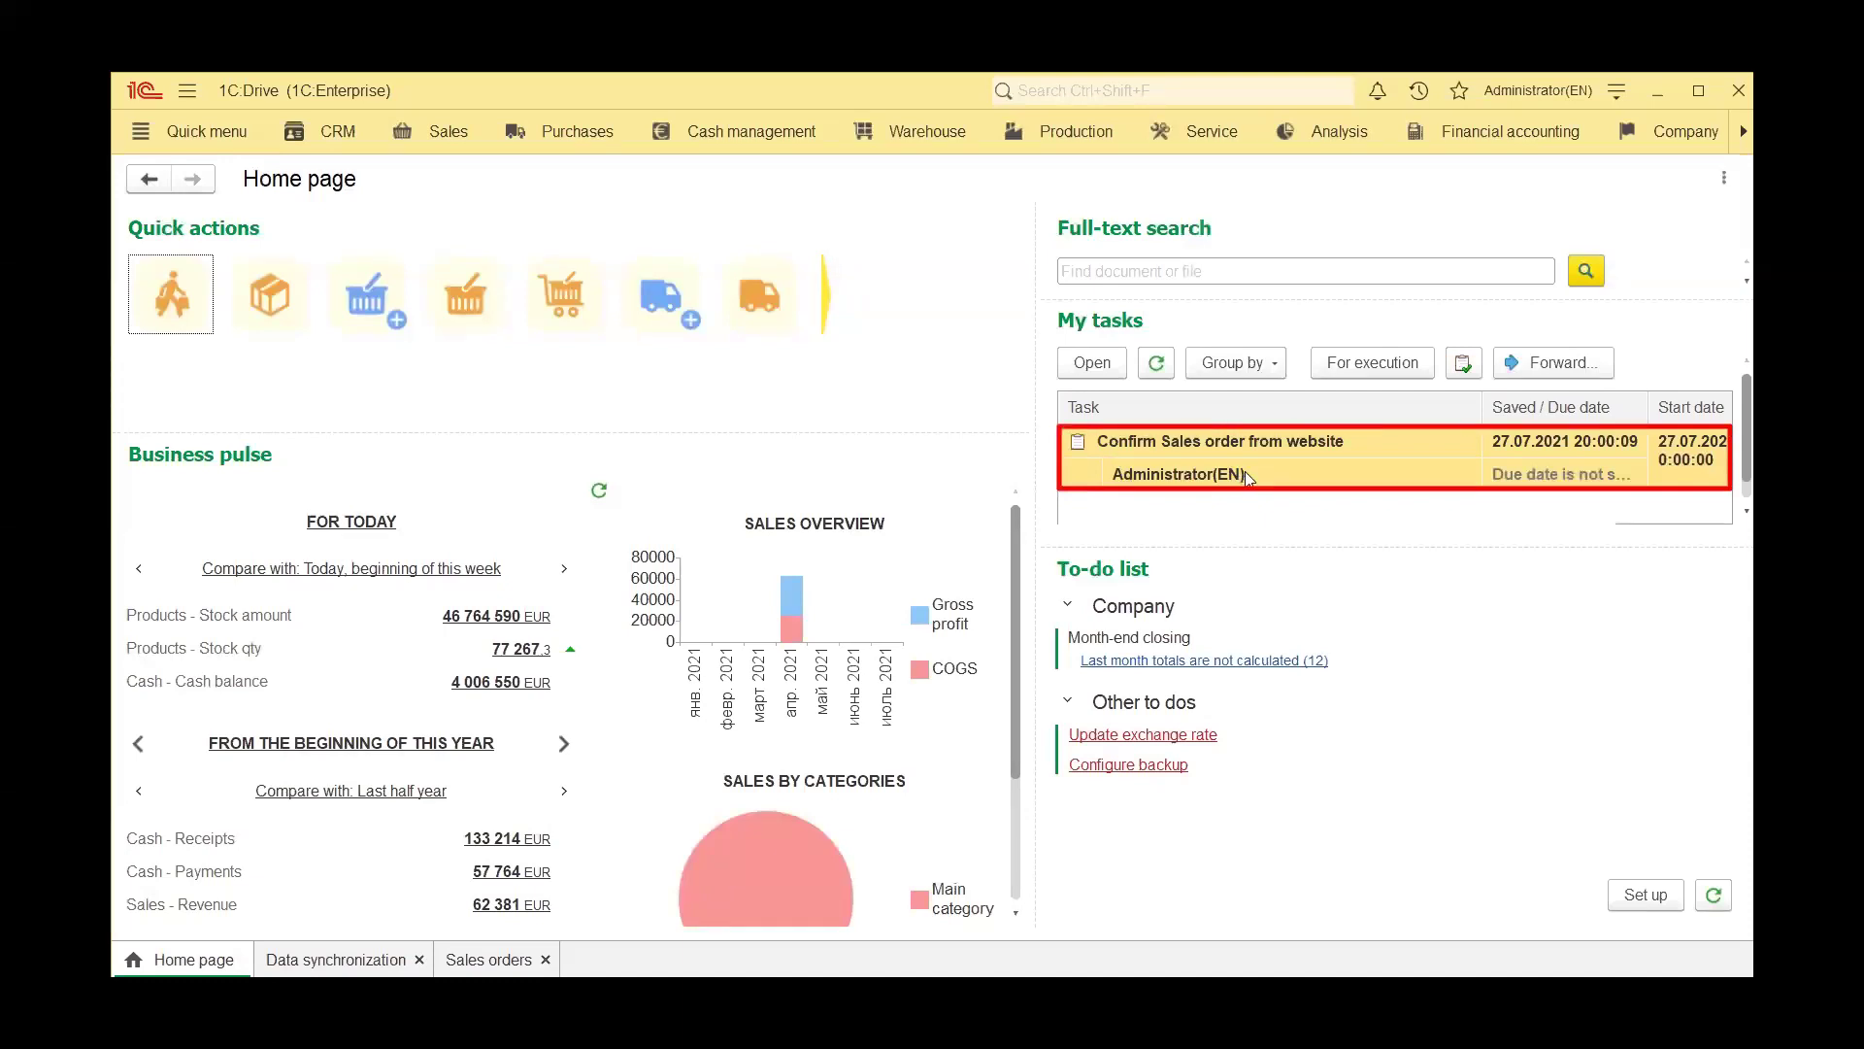
pyautogui.click(1383, 371)
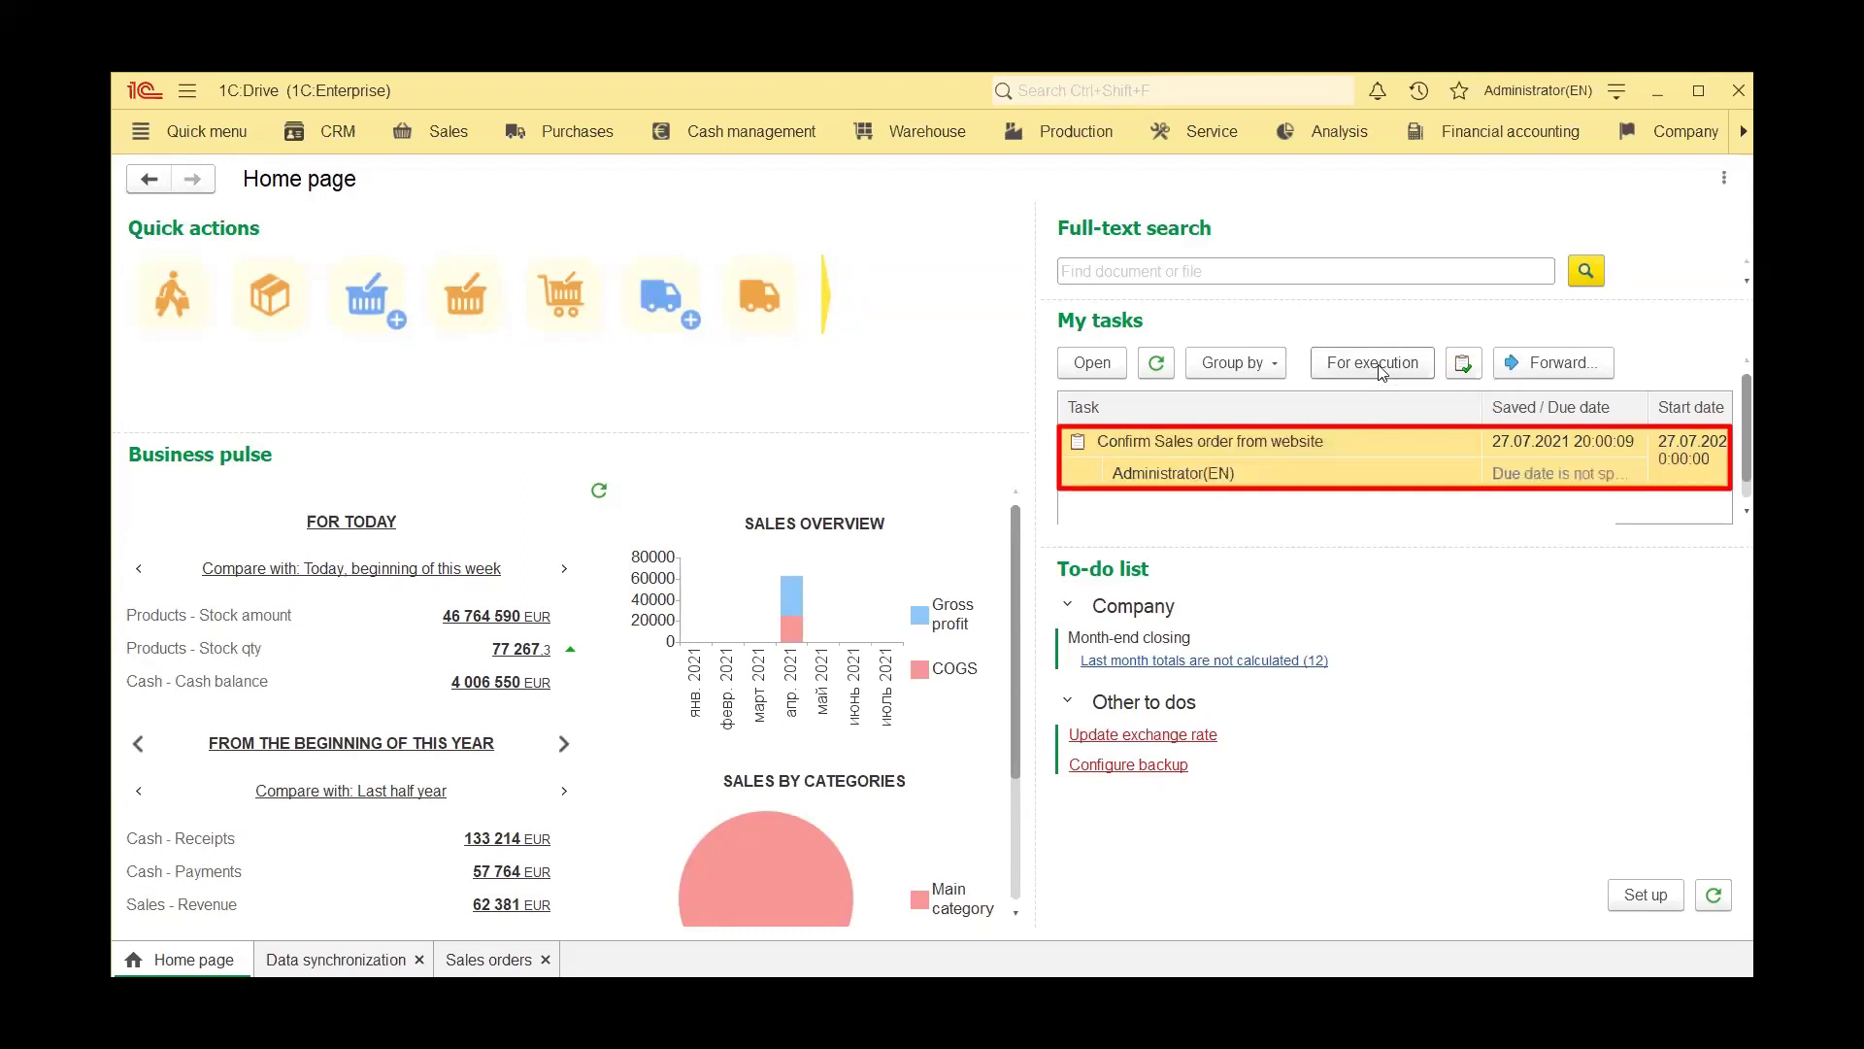